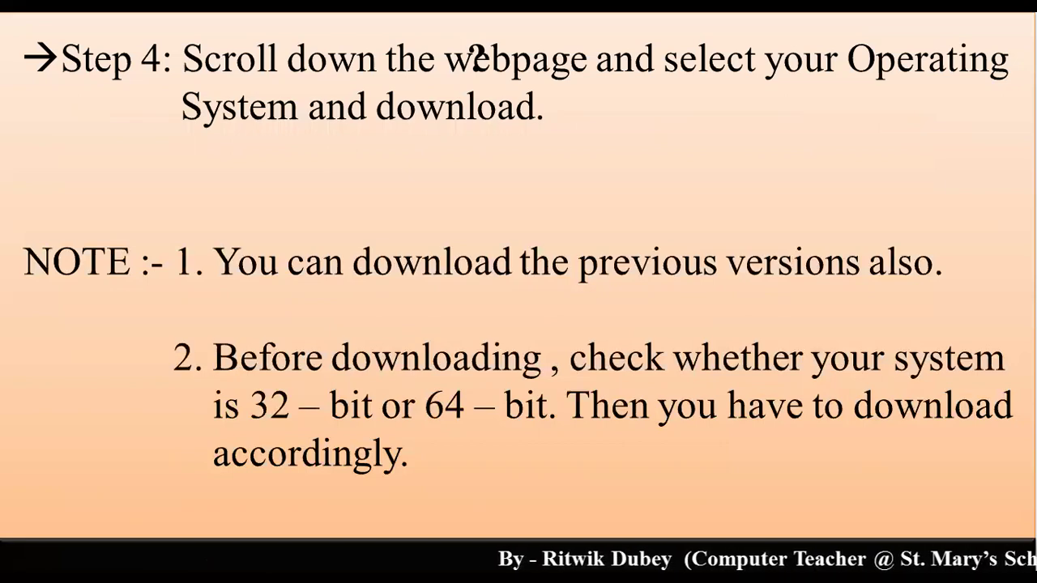
- Leave the slide show and minimize the presentation window to reveal the desktop
key(Right)
key(Right)
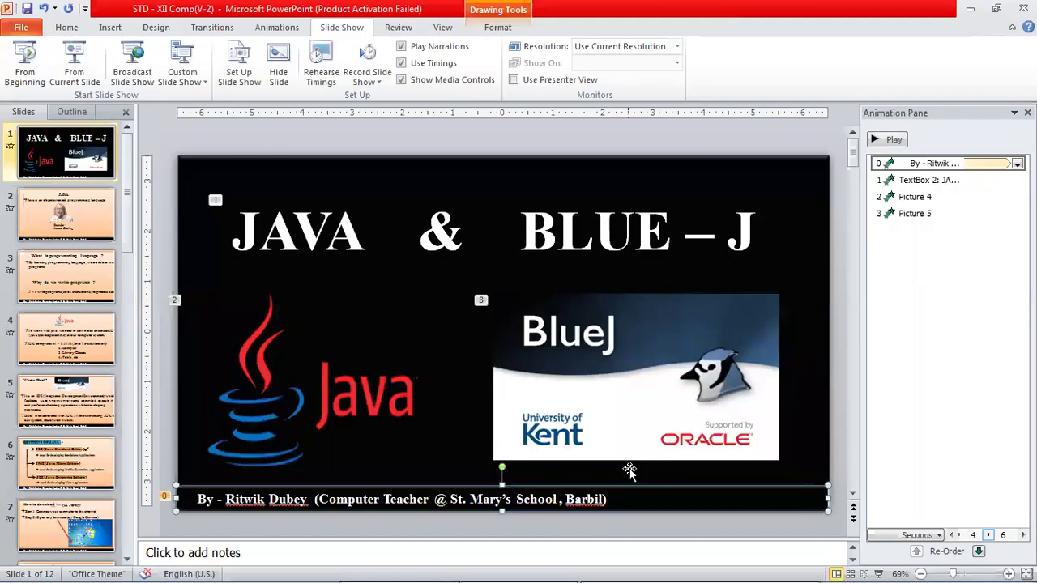
click(969, 8)
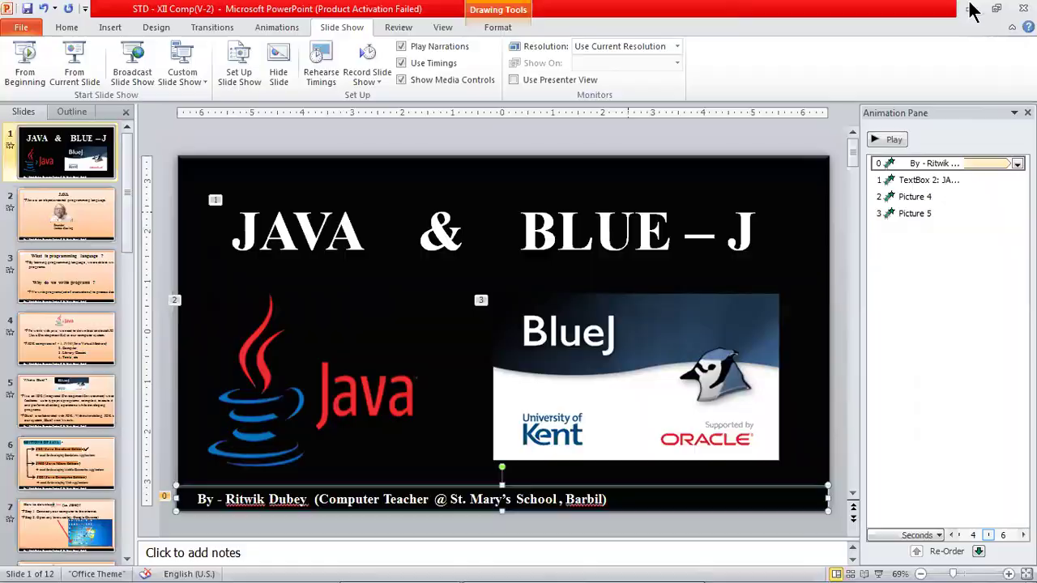
right_click(677, 81)
click(707, 120)
right_click(682, 97)
click(713, 143)
right_click(658, 89)
click(678, 129)
right_click(659, 91)
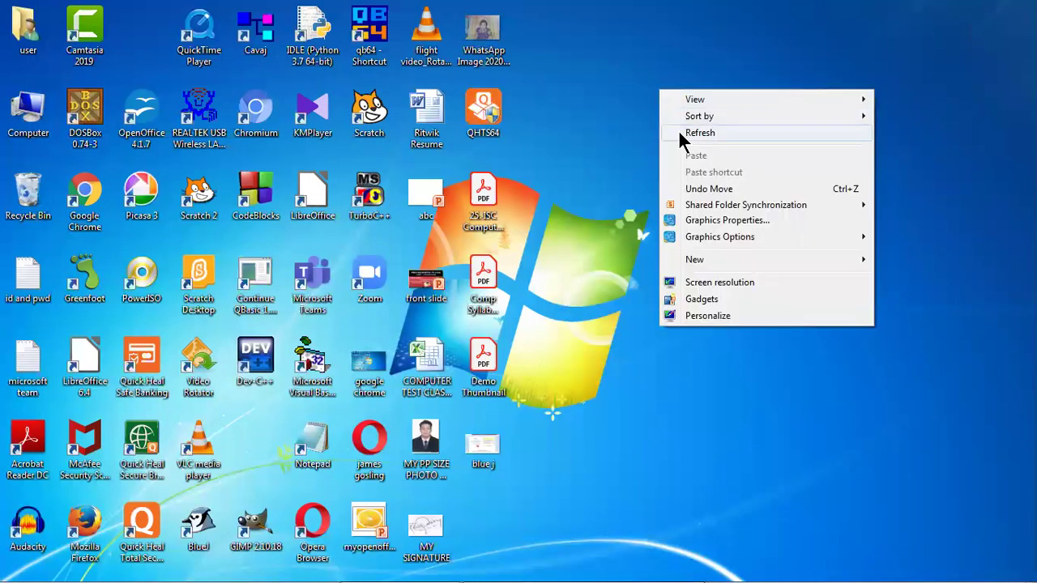
click(679, 133)
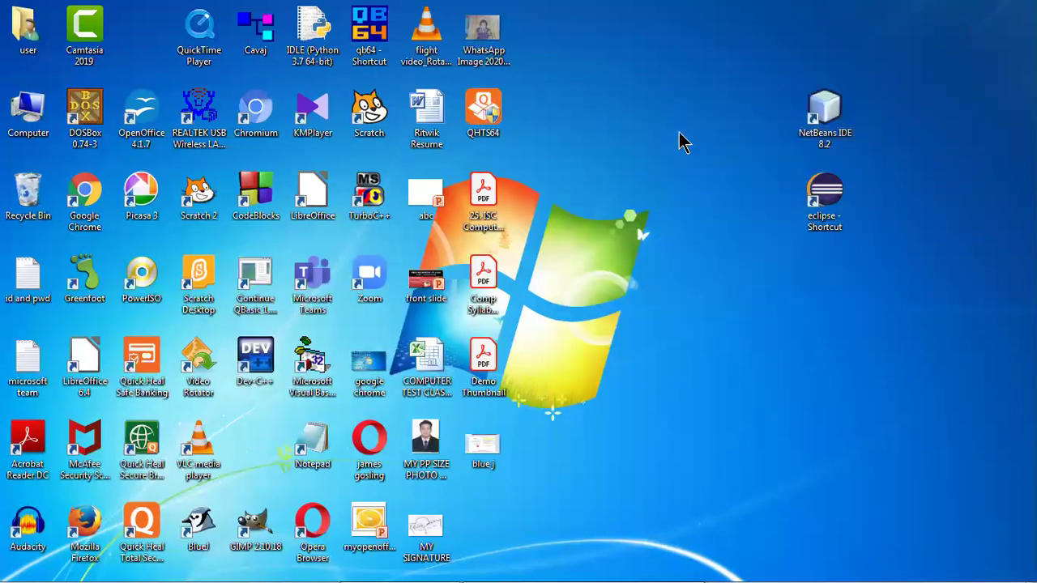
- Check in the Computer's system properties whether the system type is 32-bit or 64-bit, and close the window
right_click(32, 115)
click(576, 159)
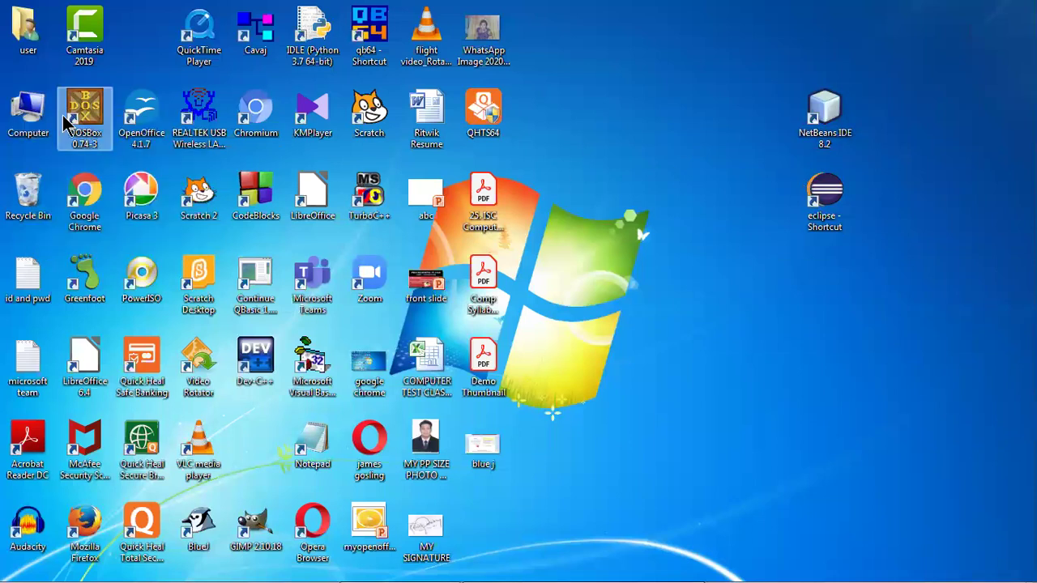
click(33, 132)
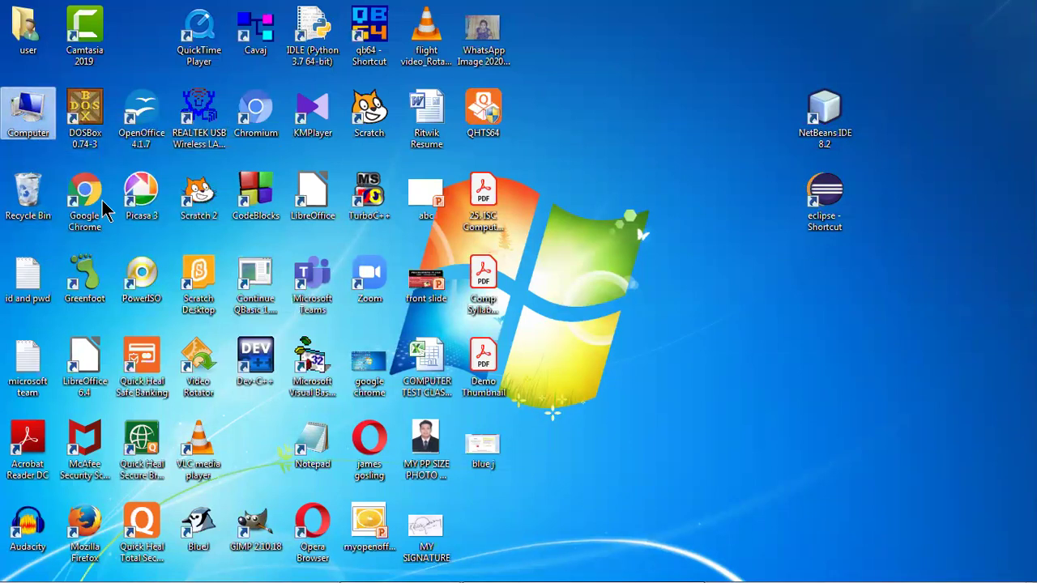
right_click(33, 119)
click(72, 255)
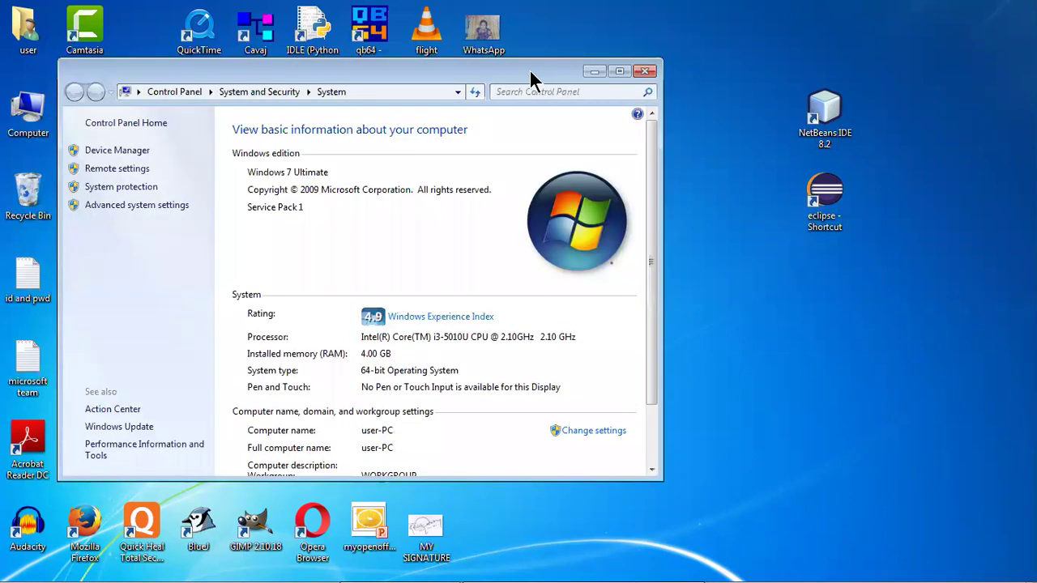
drag(529, 69, 723, 41)
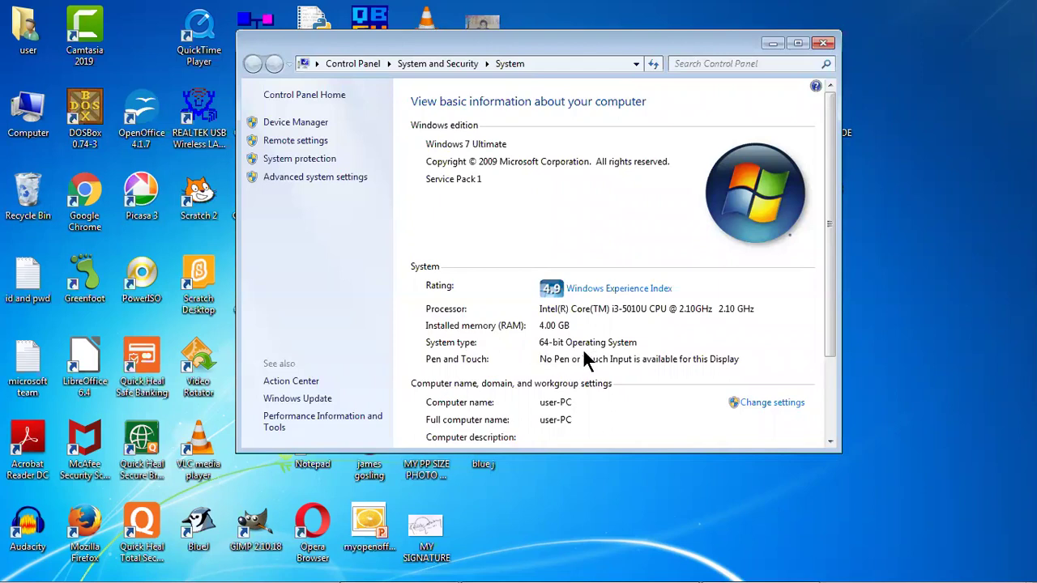
click(824, 43)
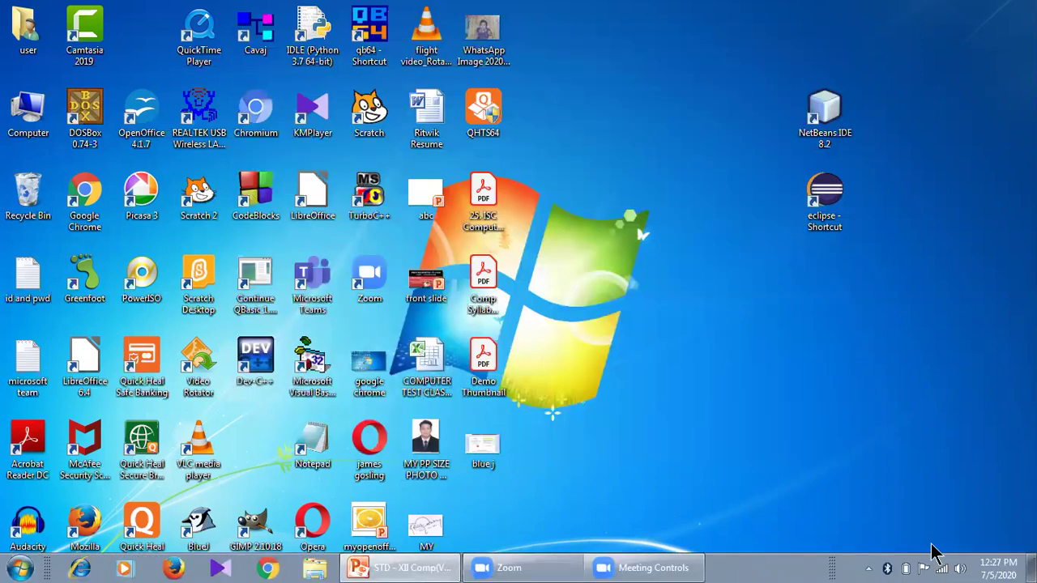
mouse_move(940, 576)
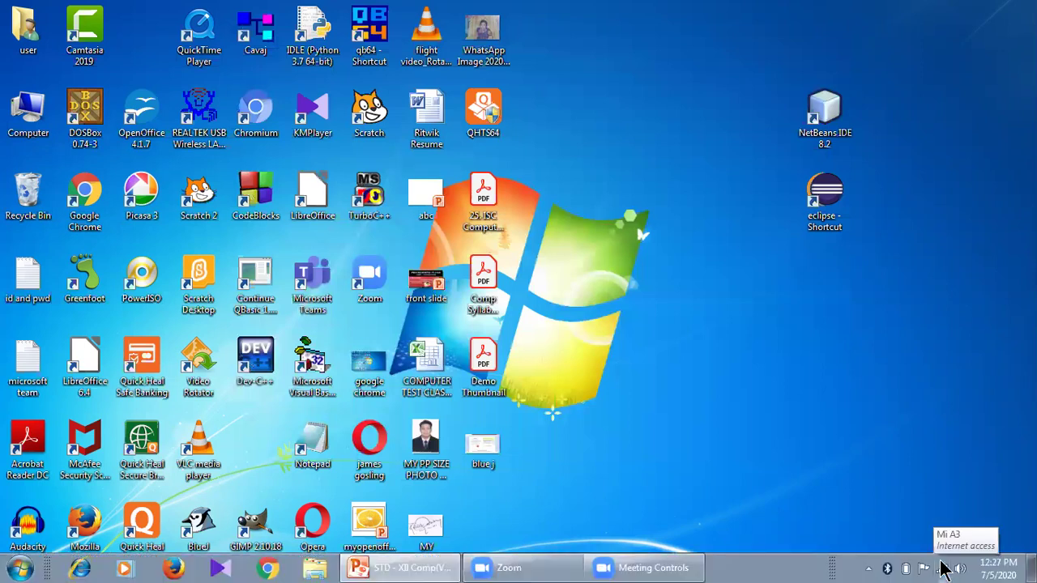
click(272, 570)
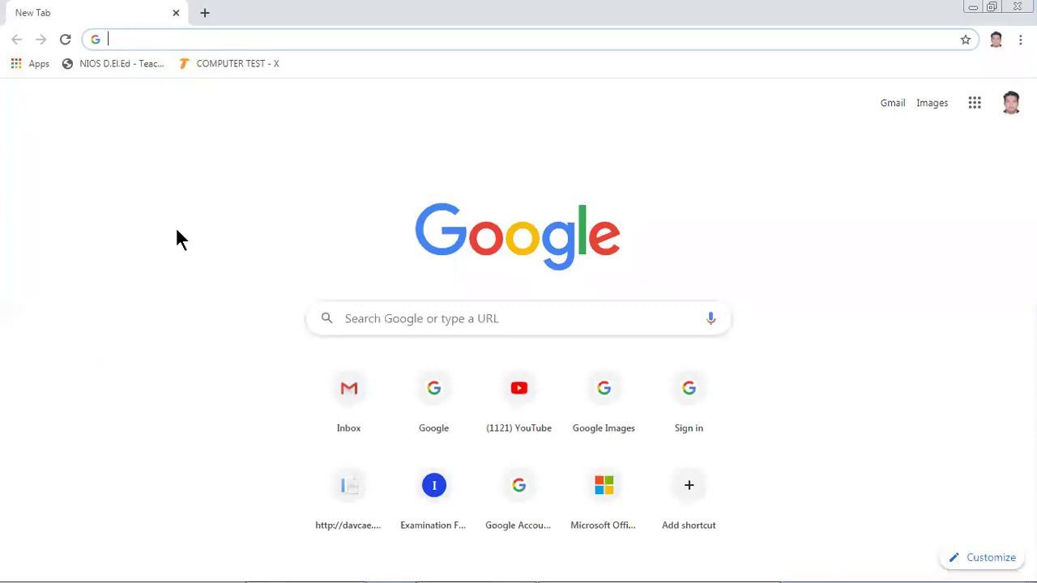
text(www.)
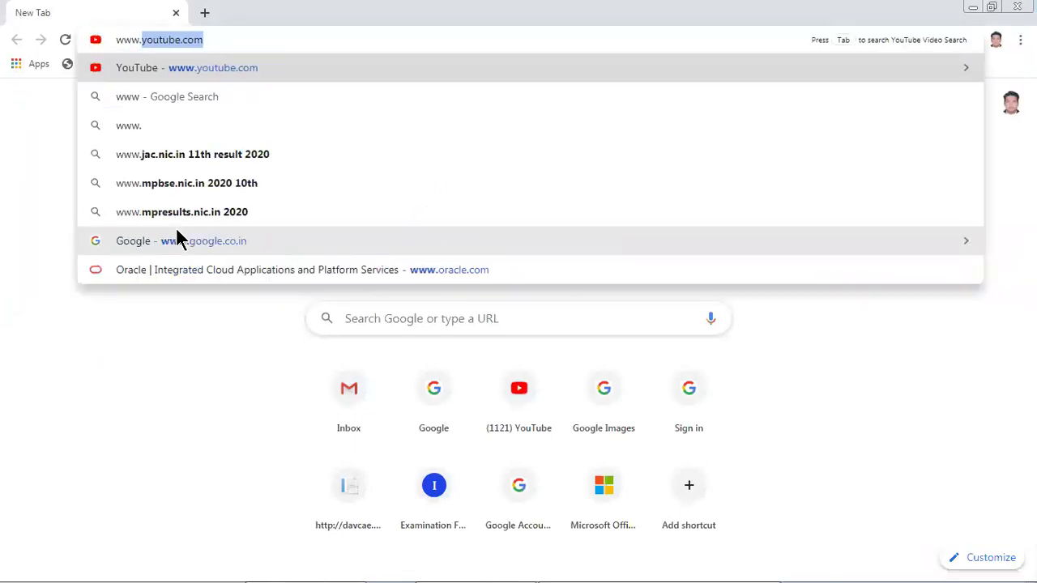
text(or)
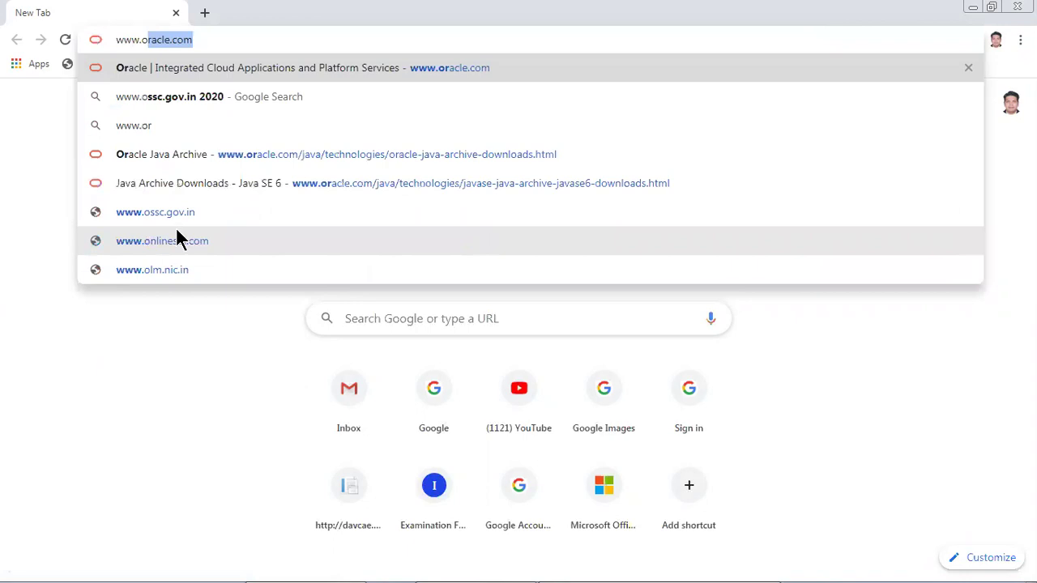
text(acle.com)
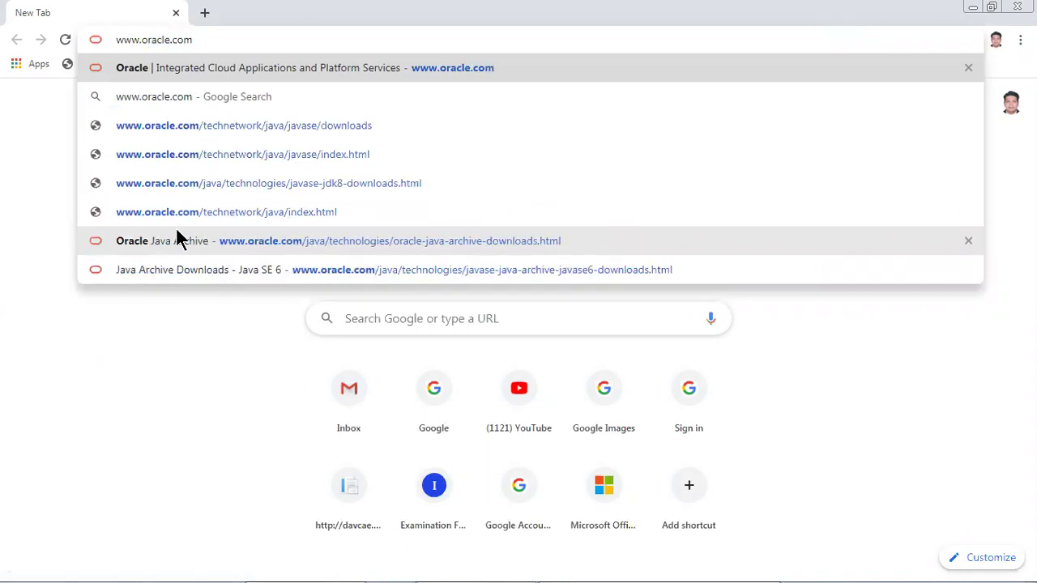
key(Return)
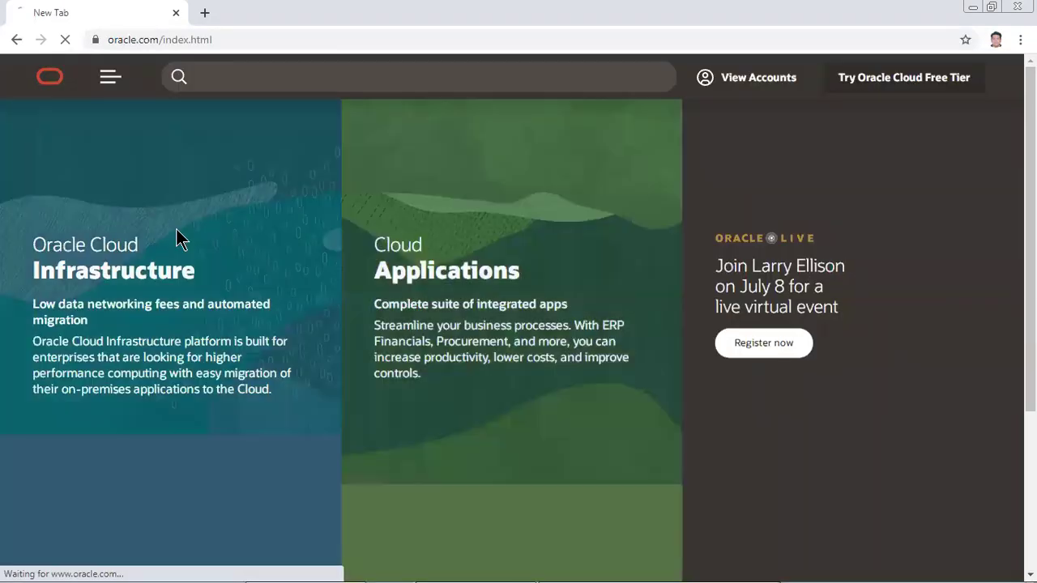
- Open the Java SE14 download page under What's New, examine the Oracle JDK downloads for each release, and close the page
scroll(449, 308, down, 3)
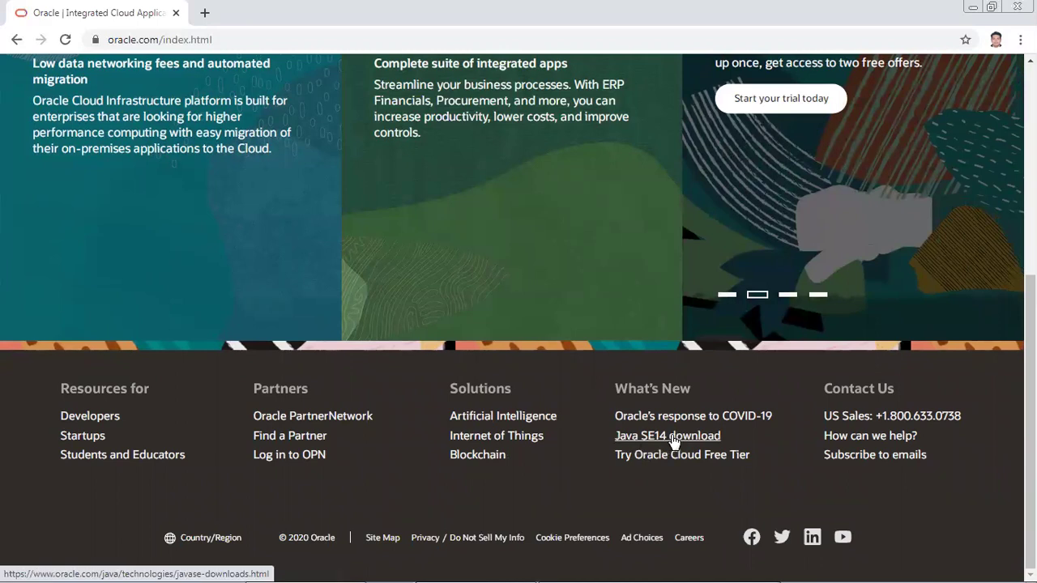
click(672, 436)
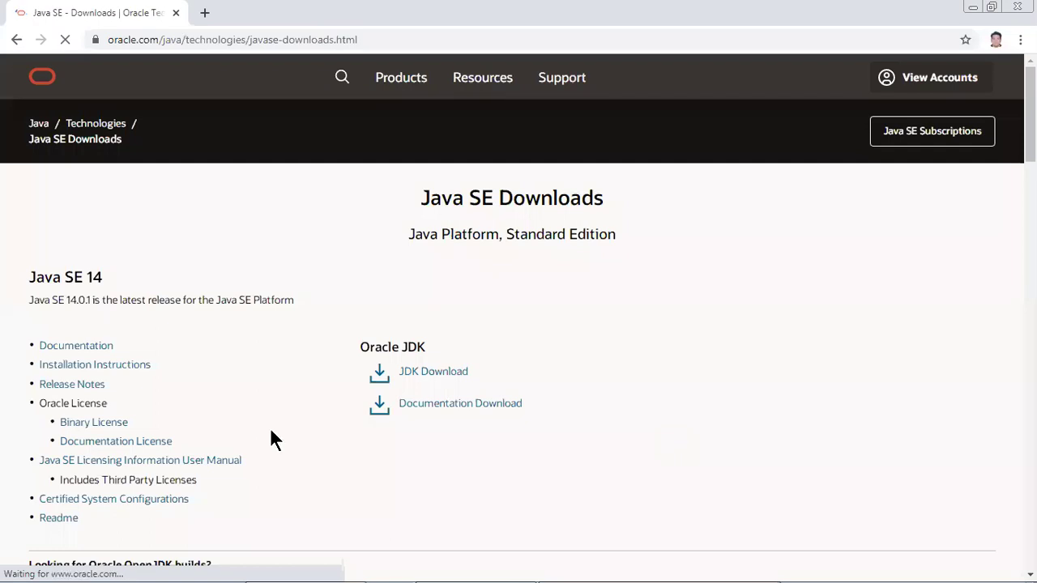
scroll(385, 279, down, 4)
scroll(453, 219, up, 3)
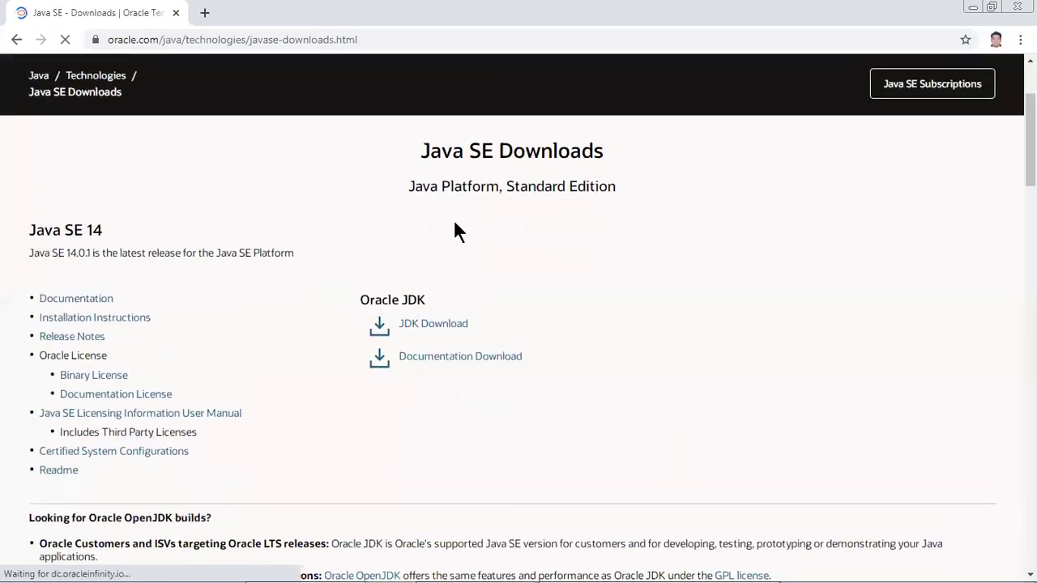
scroll(452, 224, down, 2)
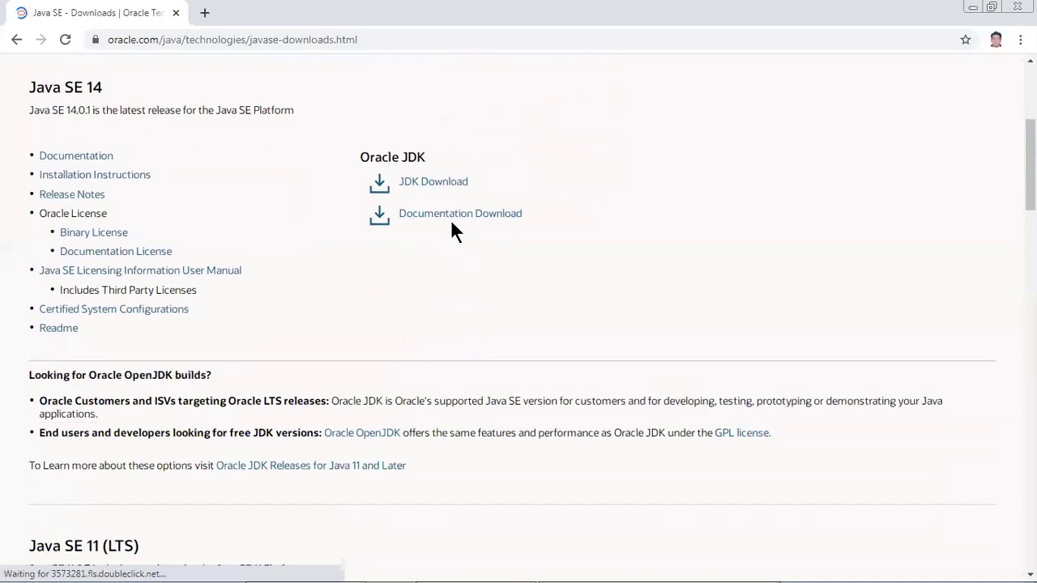
scroll(451, 223, down, 2)
scroll(450, 220, down, 1)
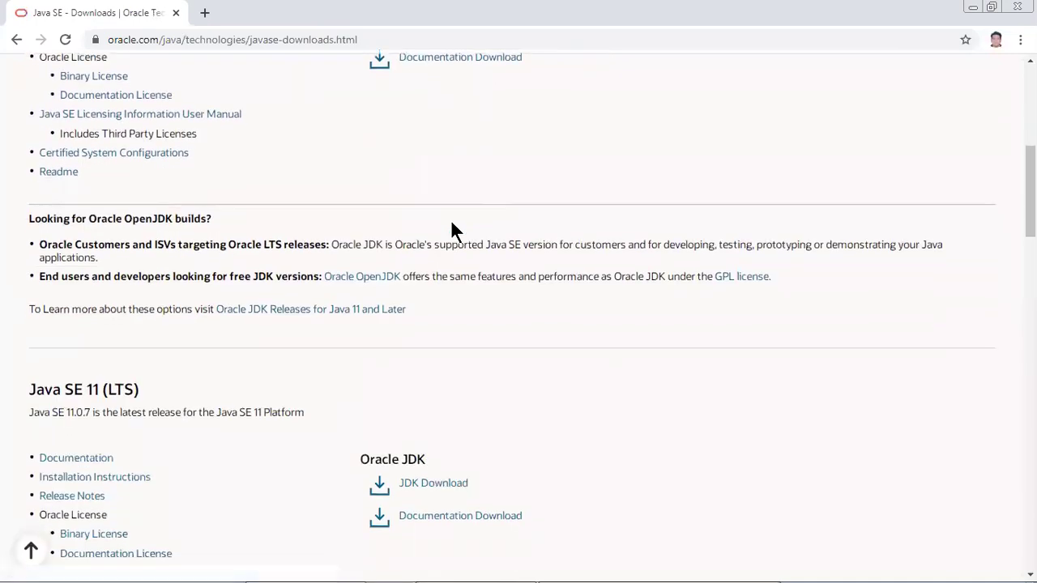
scroll(446, 221, up, 3)
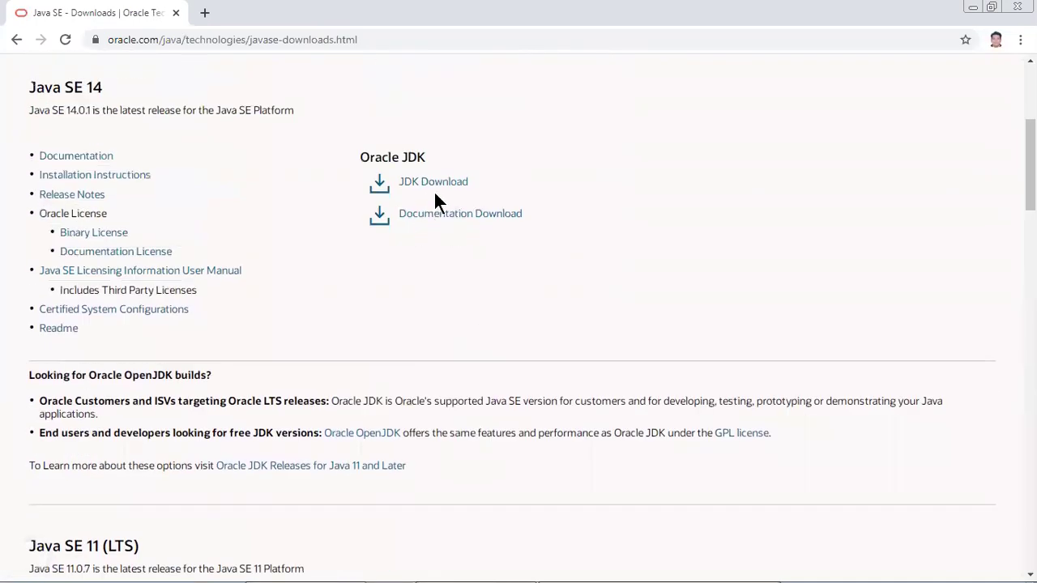
scroll(413, 223, down, 10)
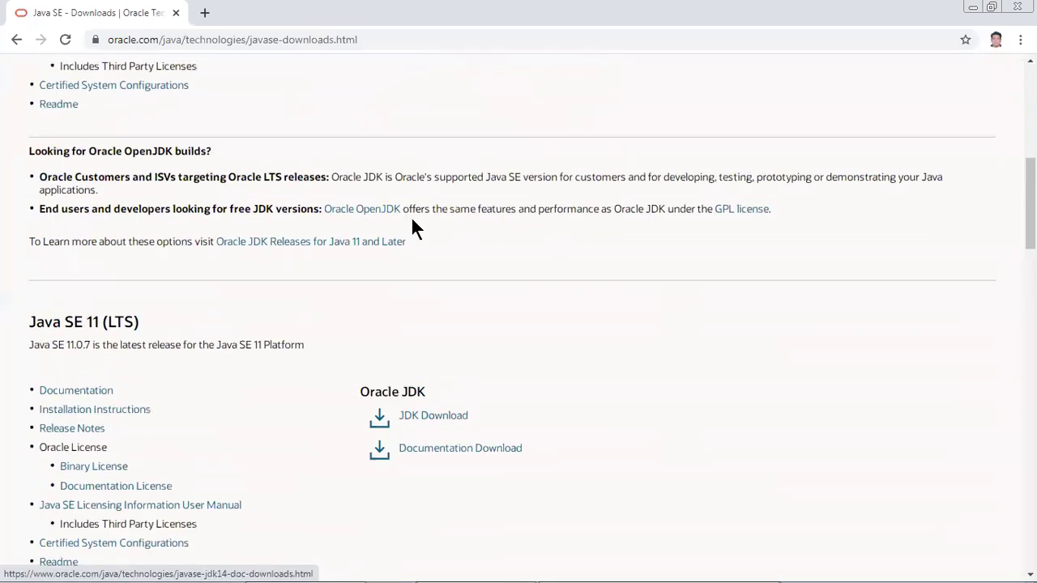
scroll(411, 220, up, 14)
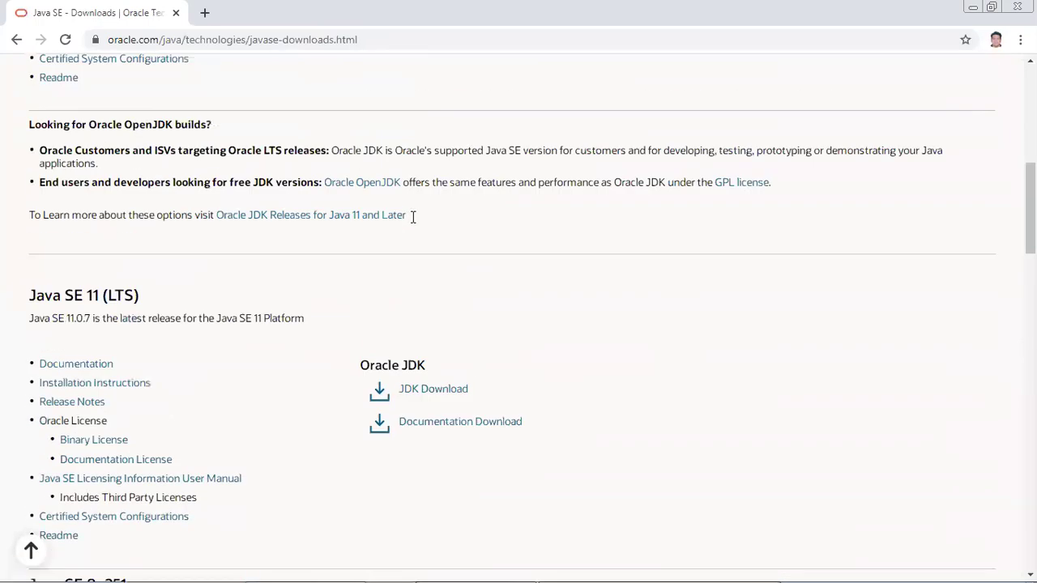
click(176, 13)
- Reopen Google Chrome, search for "jdk previous versions download" and open the Oracle Java Archive result
mouse_move(308, 566)
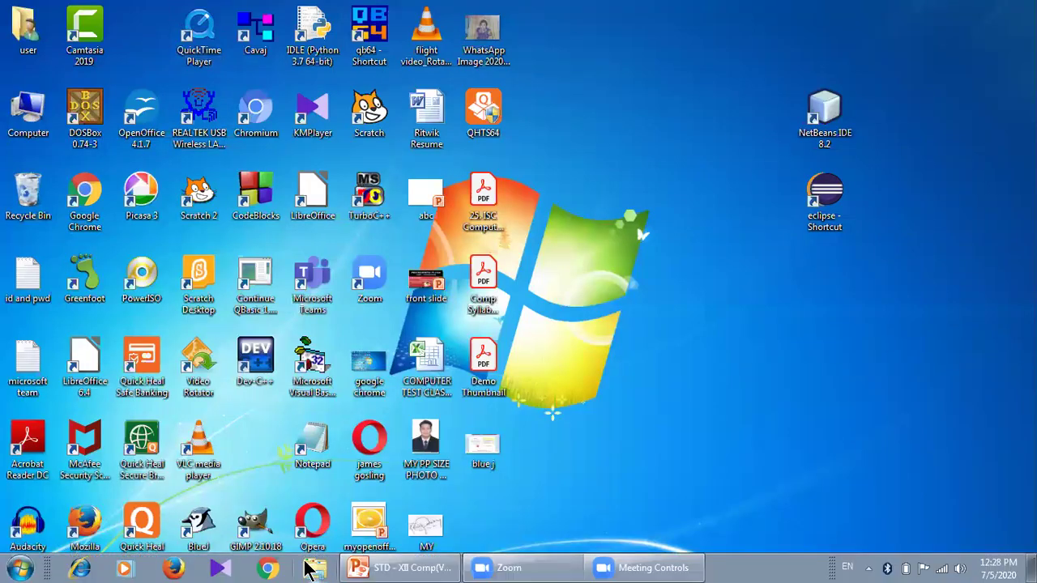
click(266, 570)
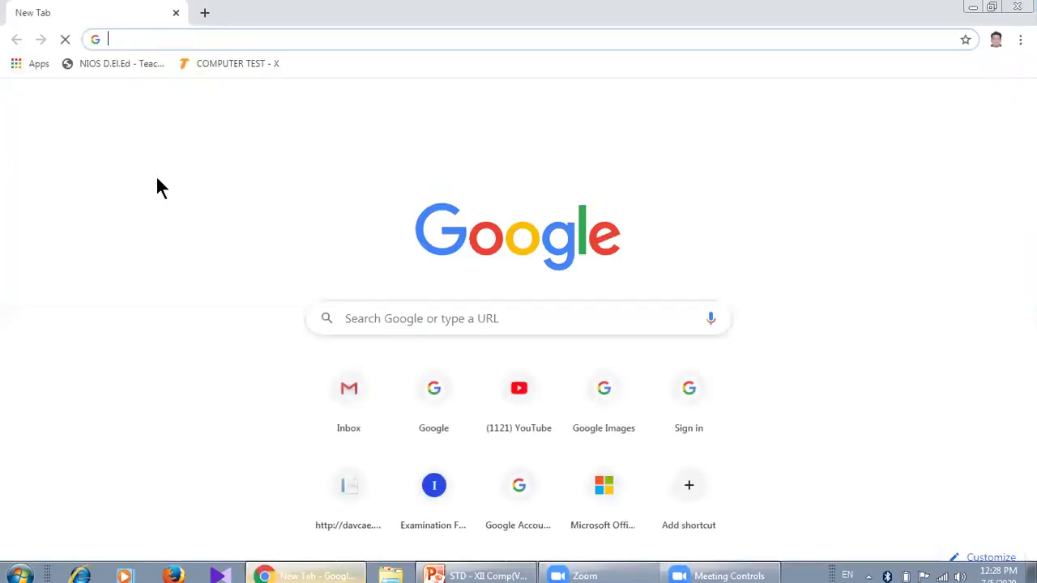
text(jdk)
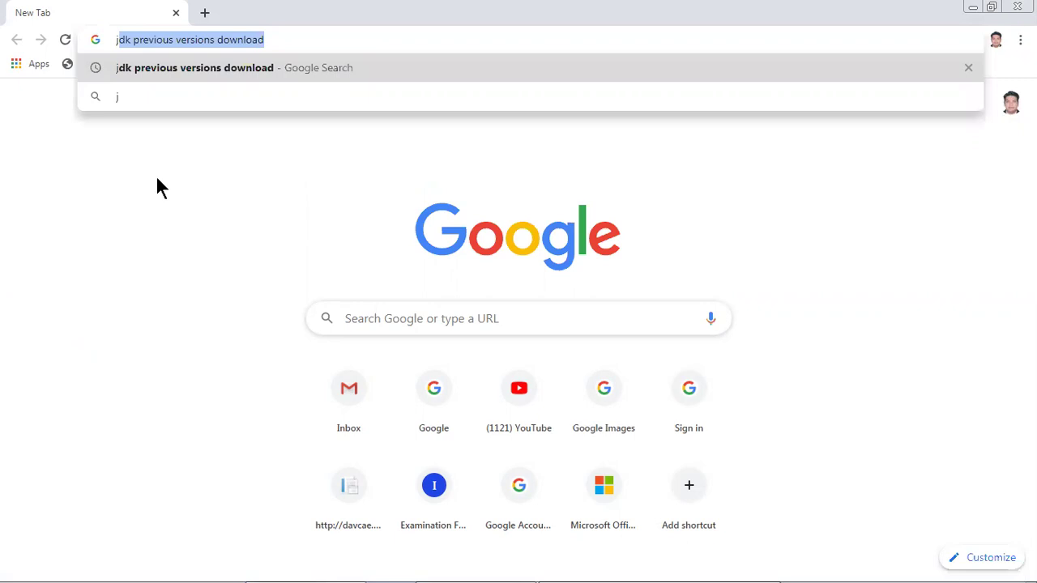
key(Delete)
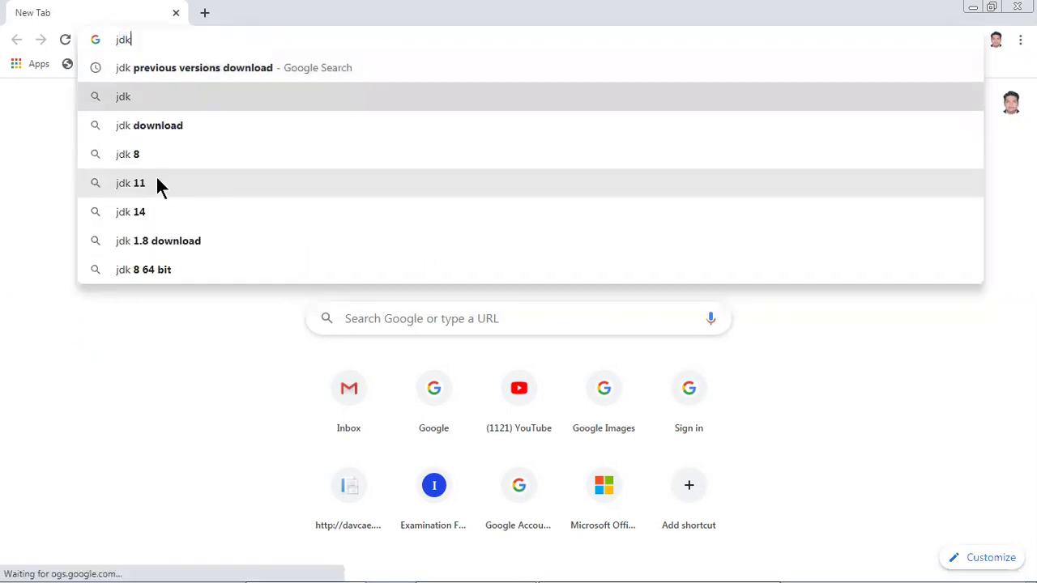
click(161, 68)
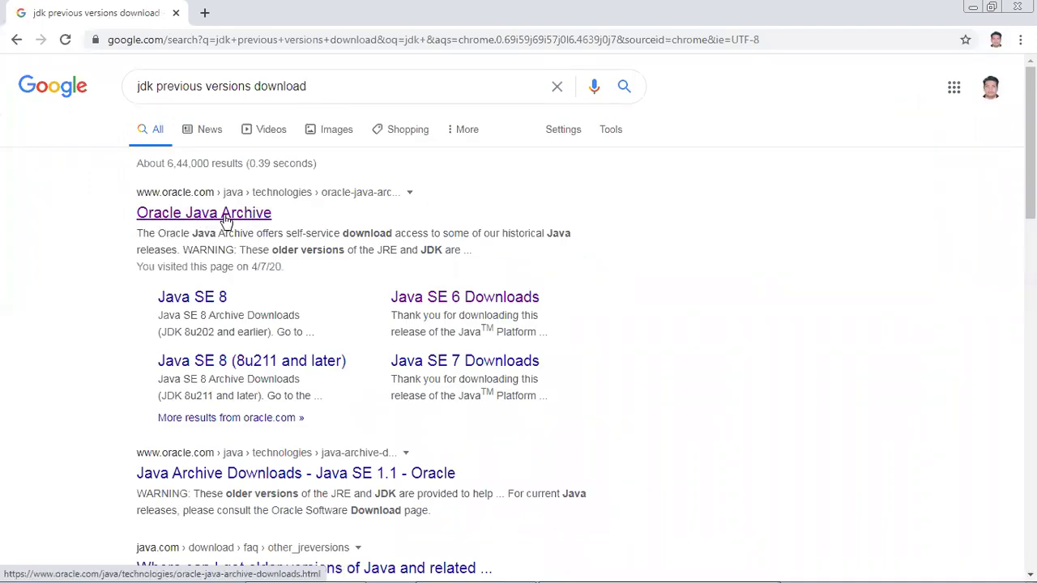
click(226, 217)
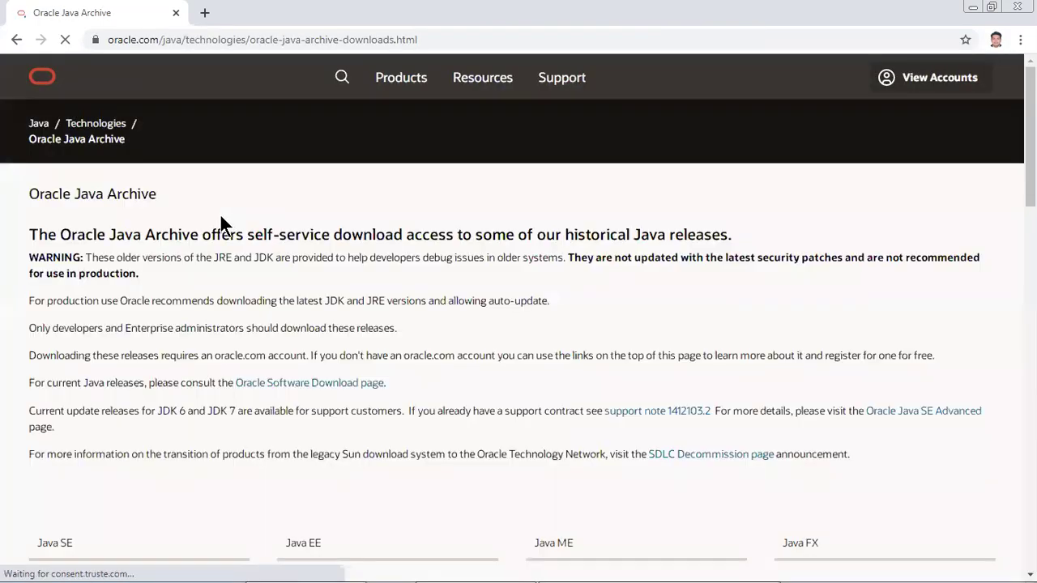
- View the Java SE 6 downloads page from the archive's Java SE list and return to the archive
scroll(328, 261, down, 6)
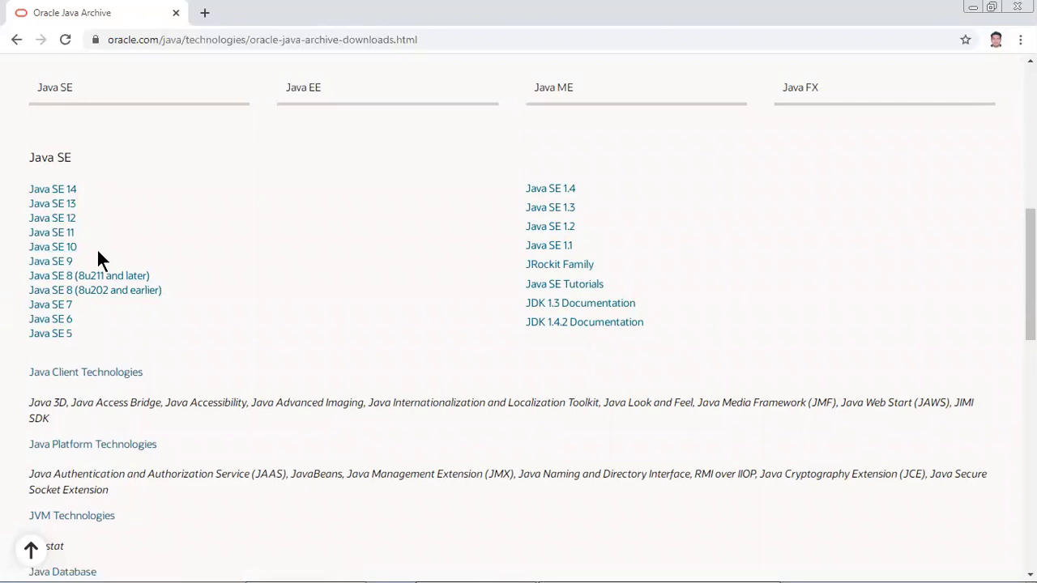
click(61, 320)
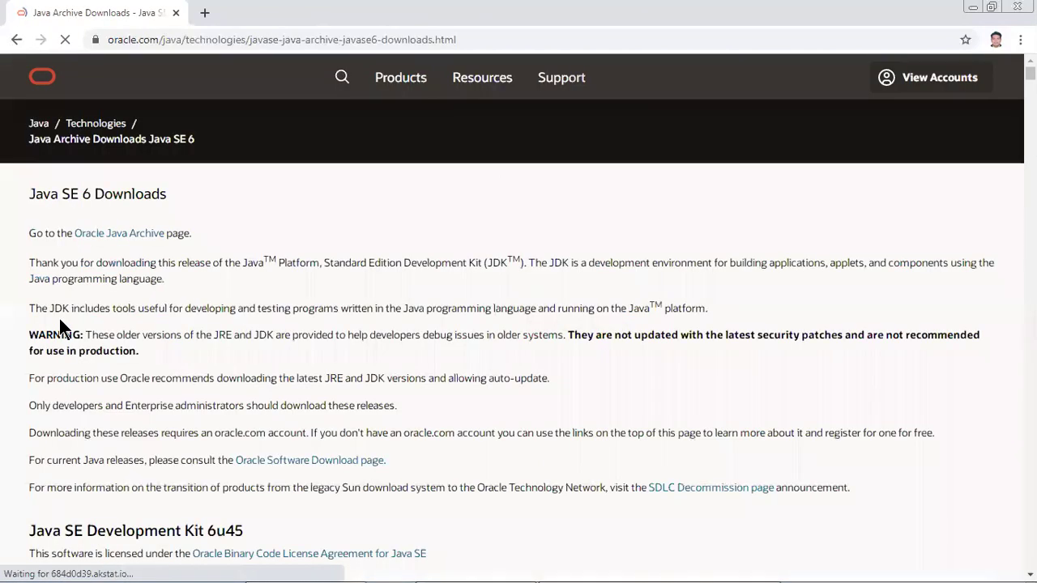
click(16, 39)
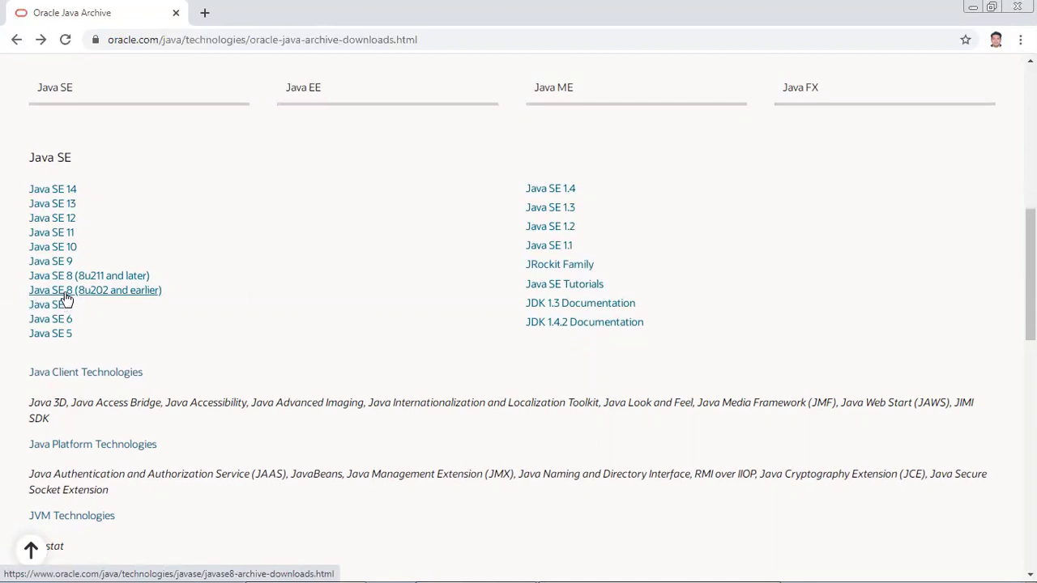
- Open the Java SE 8 (8u202 and earlier) archive and bring up the Java SE Development Kit 8u202 download list
click(67, 298)
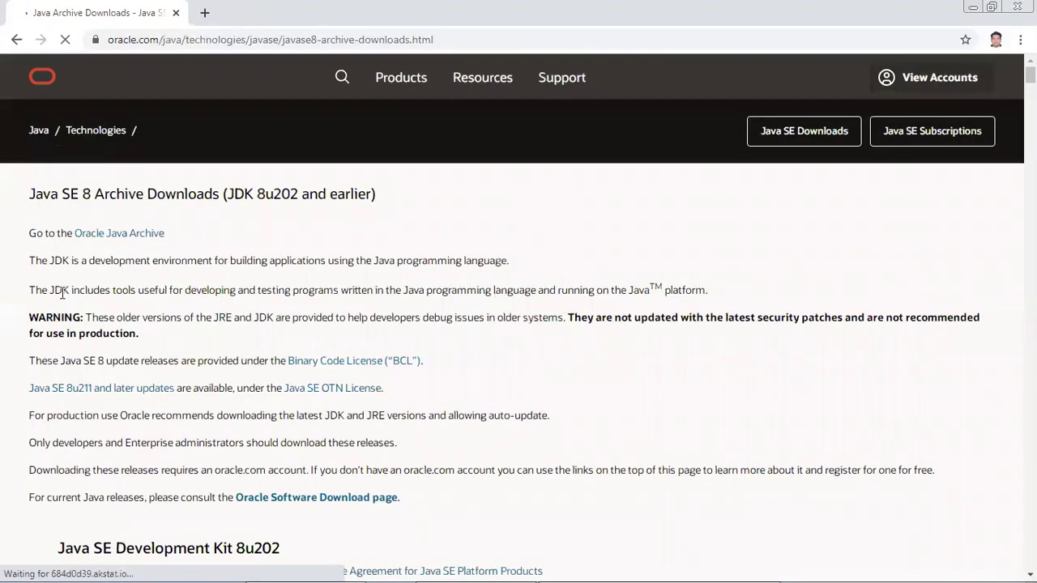
scroll(317, 387, down, 5)
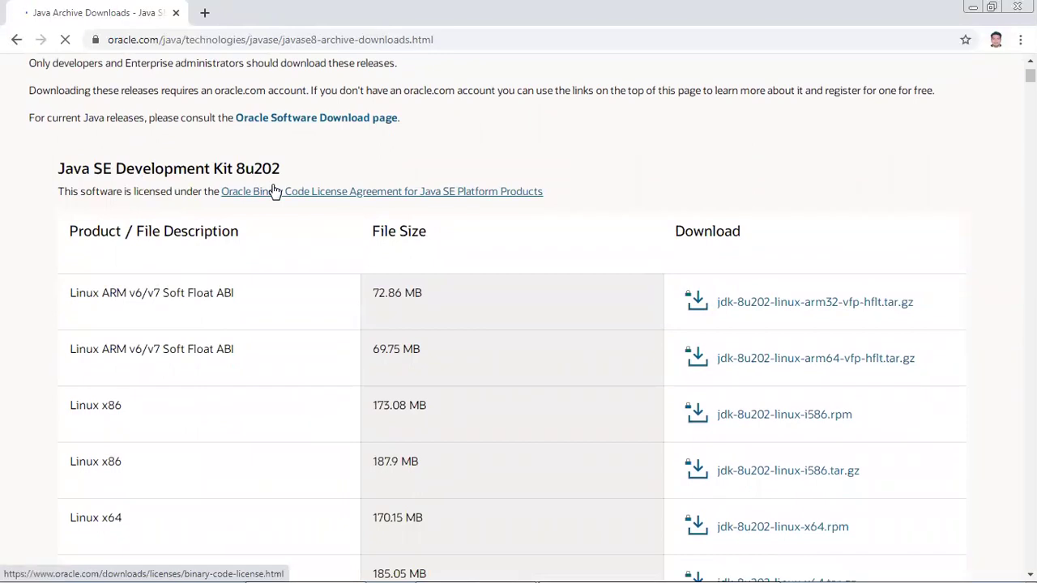
scroll(273, 192, down, 1)
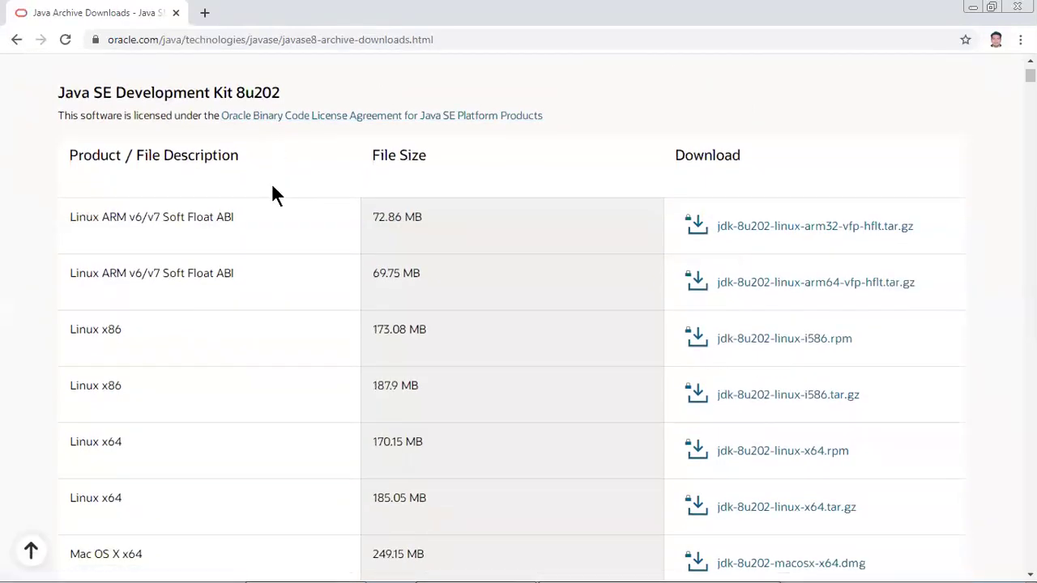
- Examine the Java SE Development Kit 8u202 download list down to the Windows x64 installer, and close the browser
scroll(133, 288, down, 1)
scroll(133, 283, down, 4)
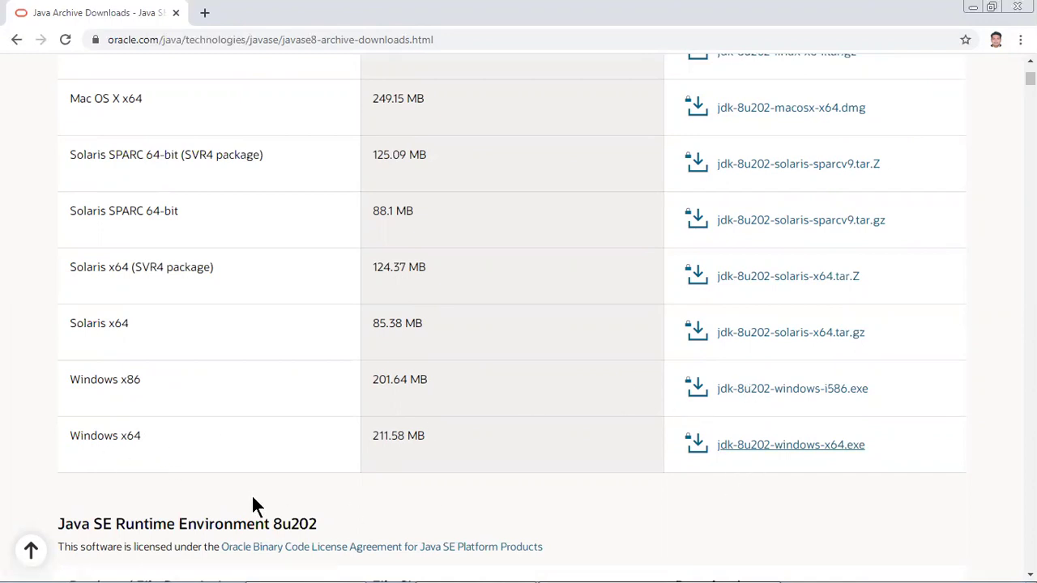
scroll(253, 502, down, 2)
scroll(209, 397, up, 15)
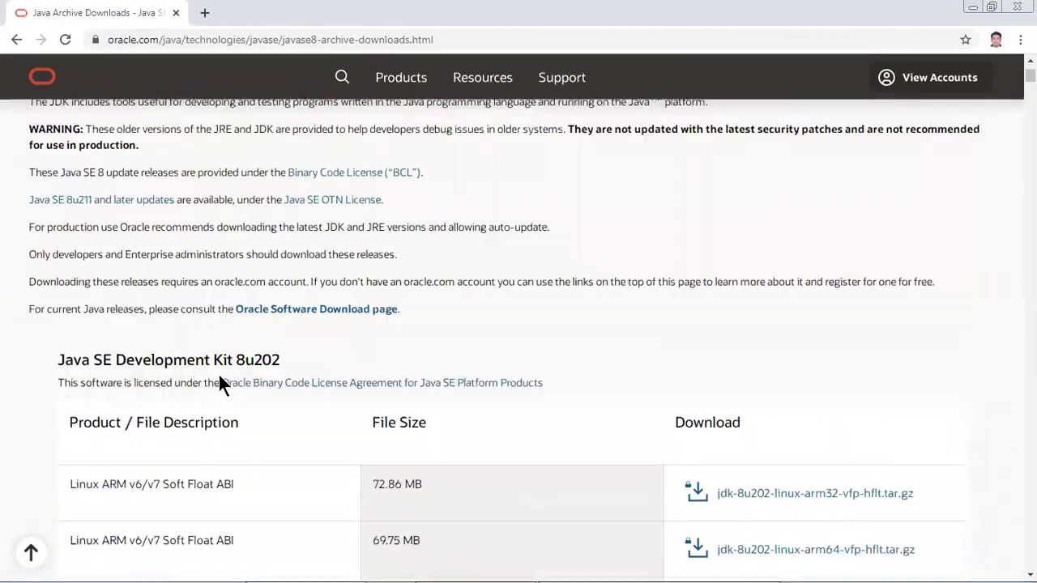
click(1018, 6)
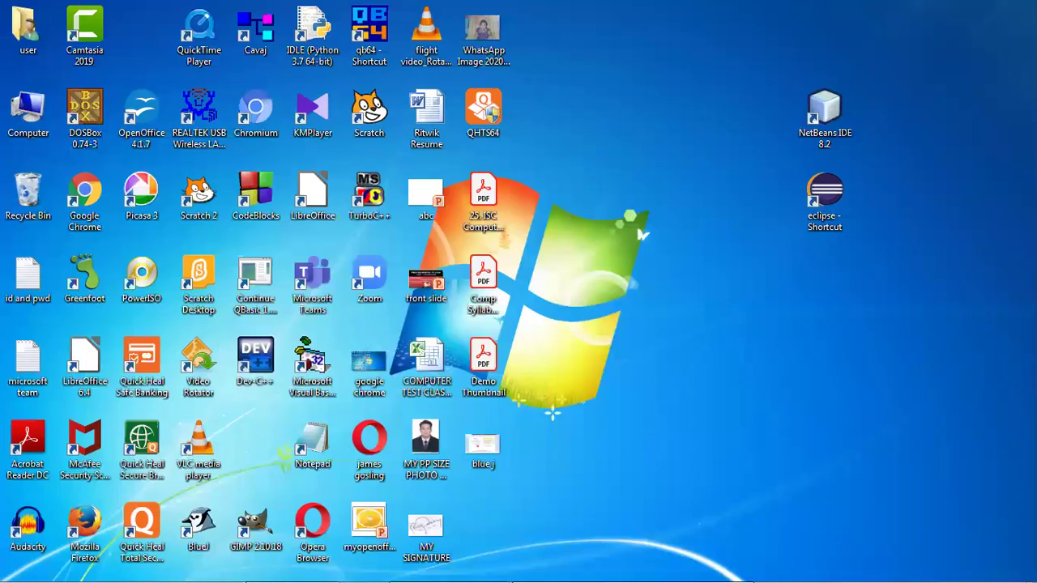
right_click(565, 93)
click(648, 126)
right_click(629, 89)
click(654, 138)
mouse_move(389, 578)
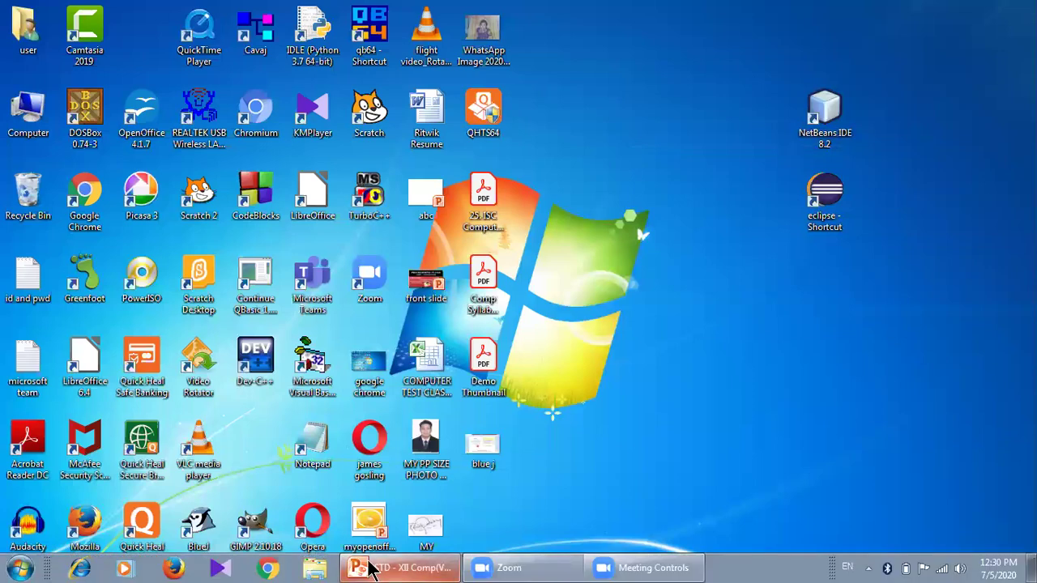
click(265, 567)
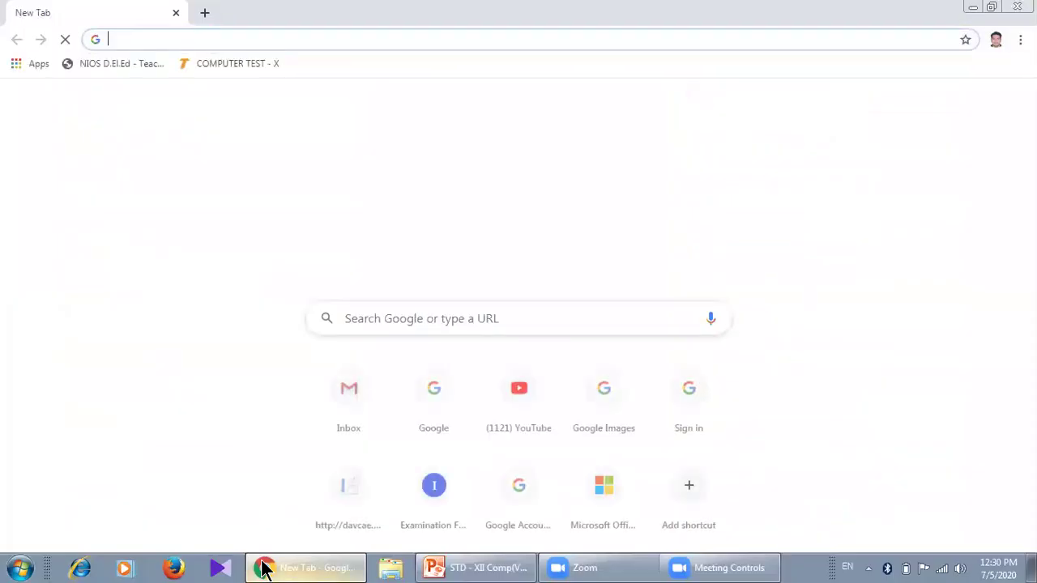
text(ewww)
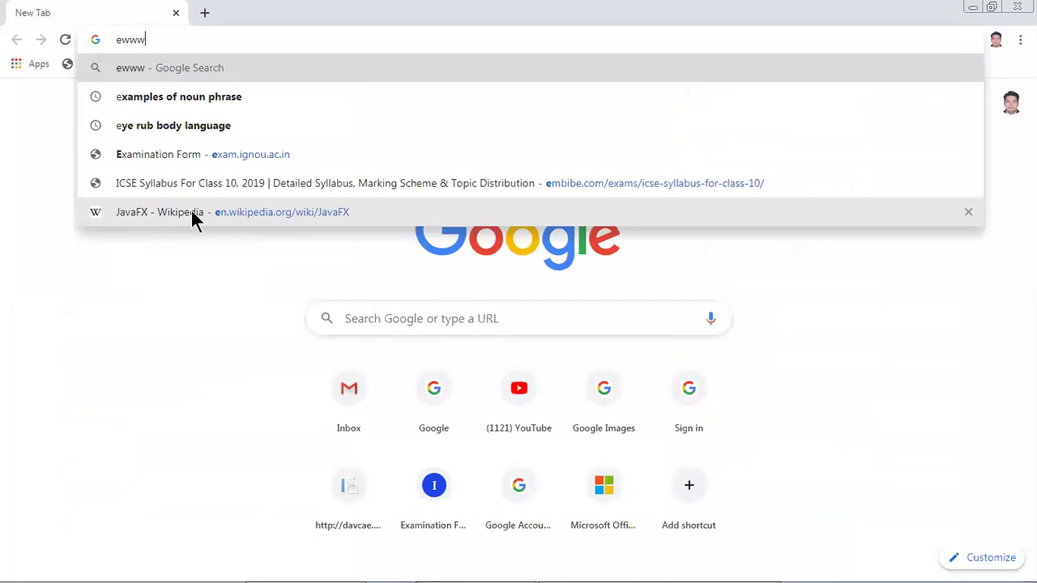
key(BackSpace)
key(BackSpace)
text(www)
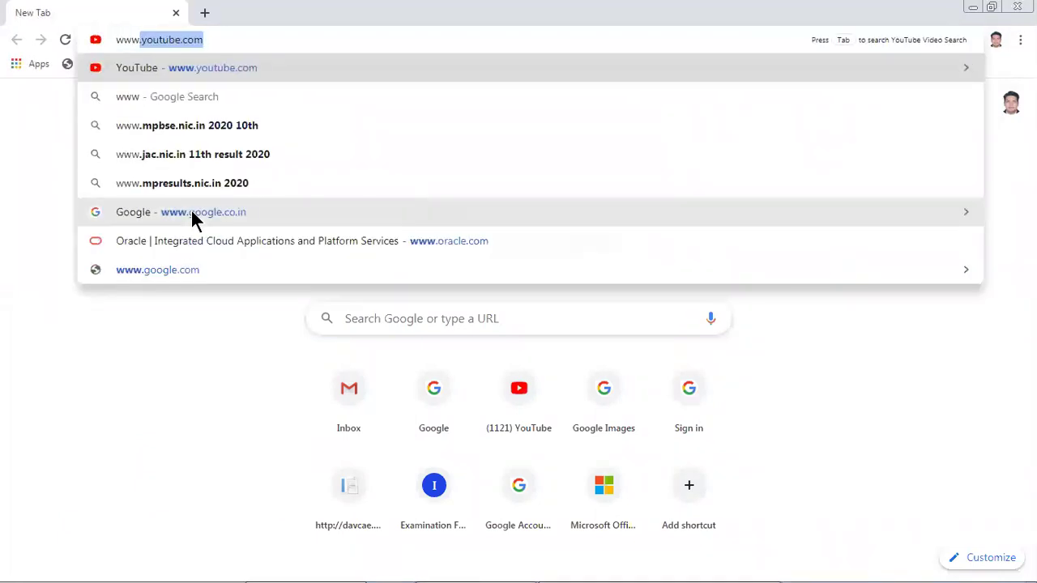
text(.blue)
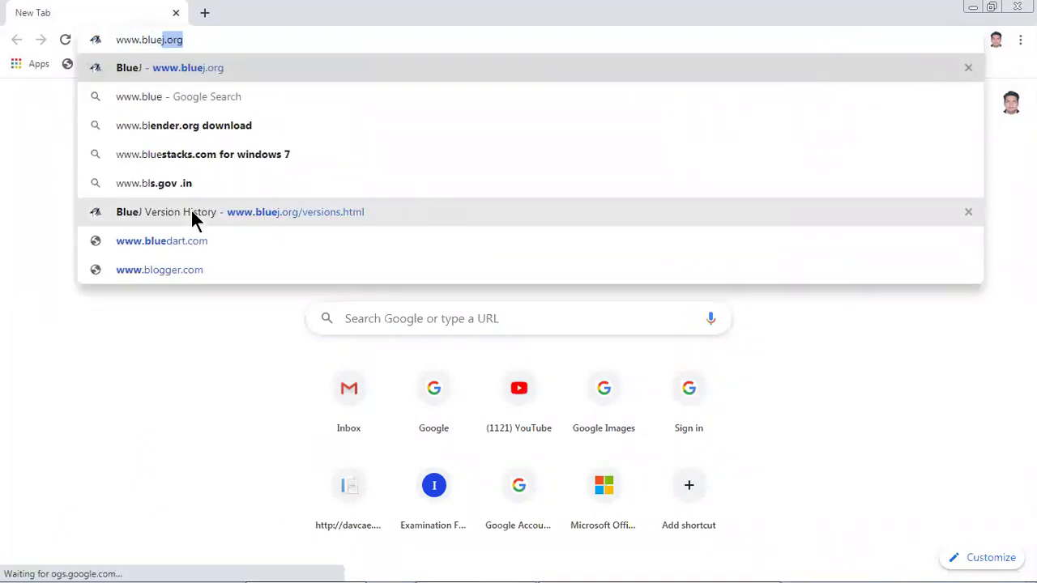
text(j)
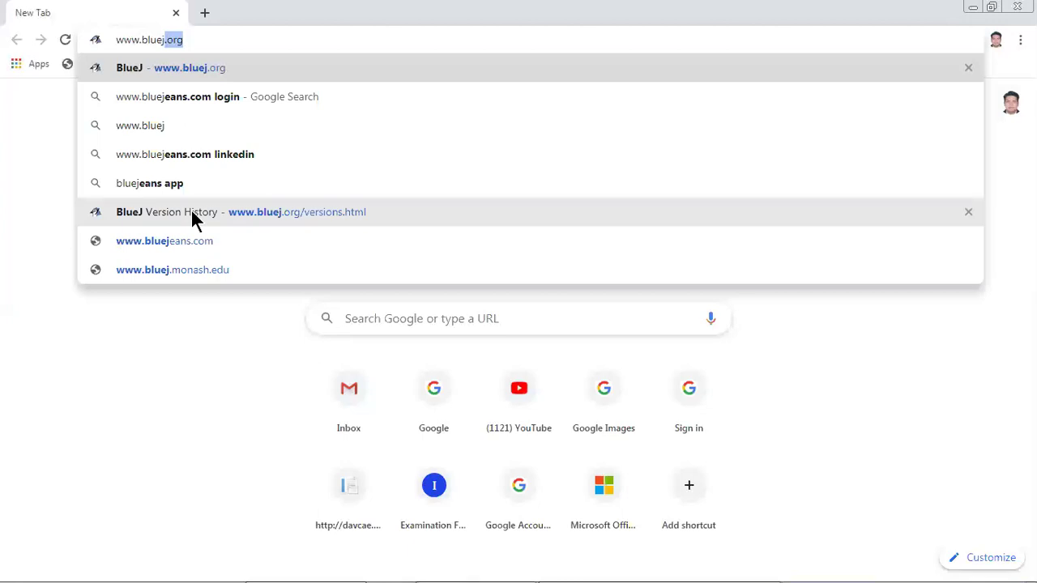
key(Return)
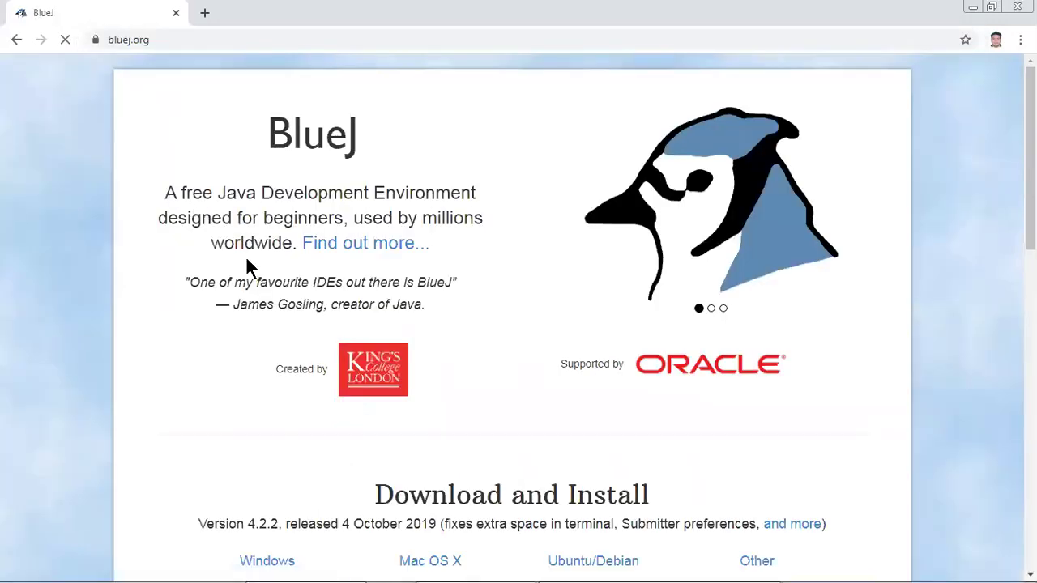
- Examine the Download and Install options for each operating system and the Useful Resources on the BlueJ home page
scroll(246, 255, down, 4)
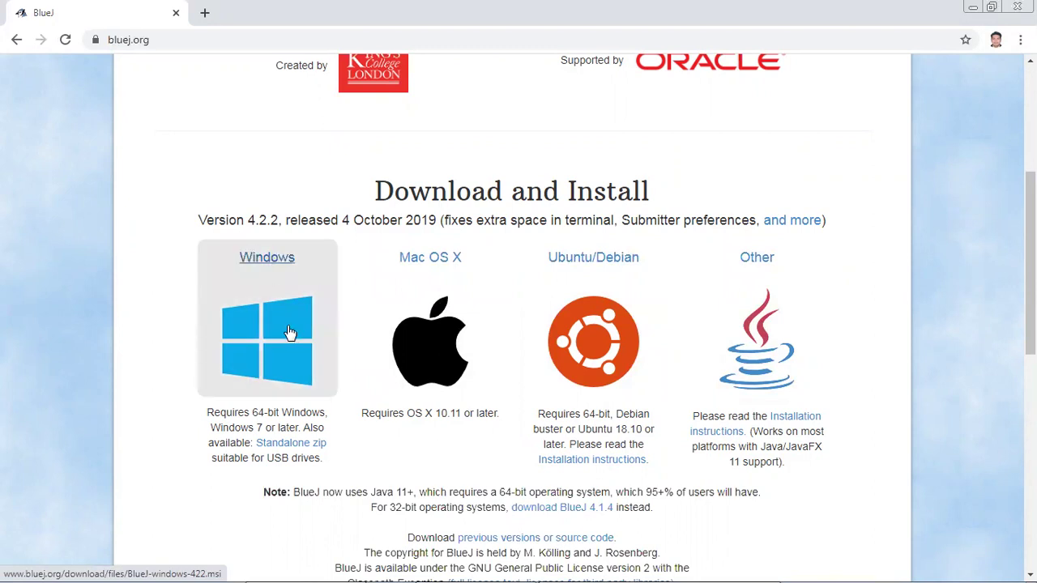
scroll(322, 357, down, 5)
scroll(322, 353, down, 2)
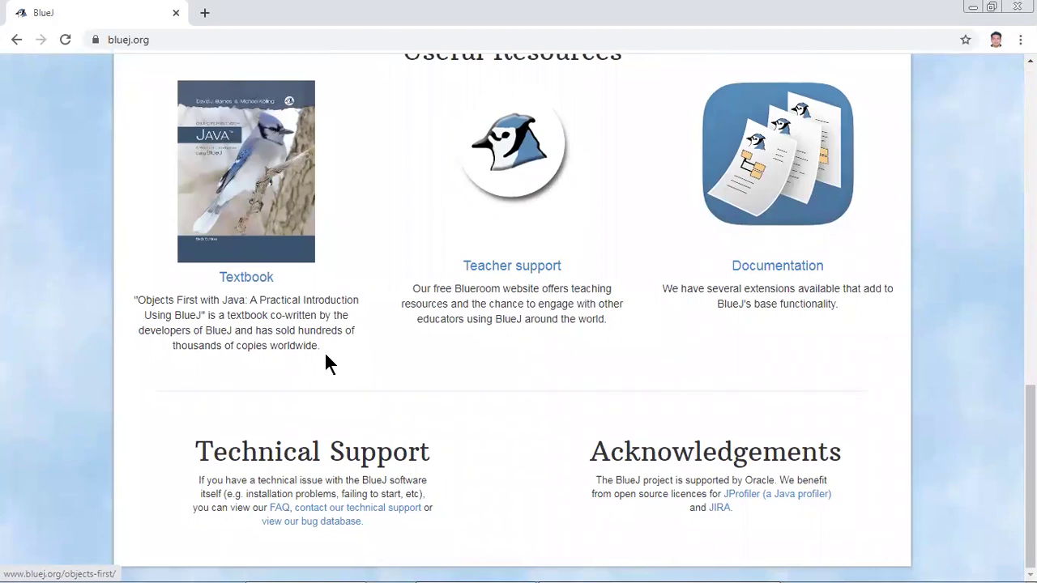
scroll(326, 357, up, 6)
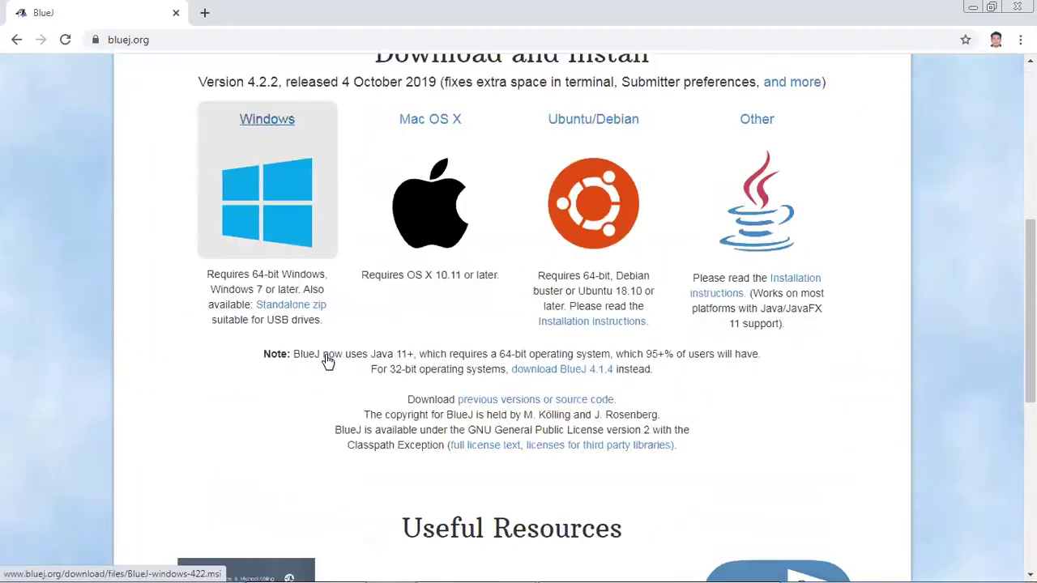
scroll(320, 364, down, 1)
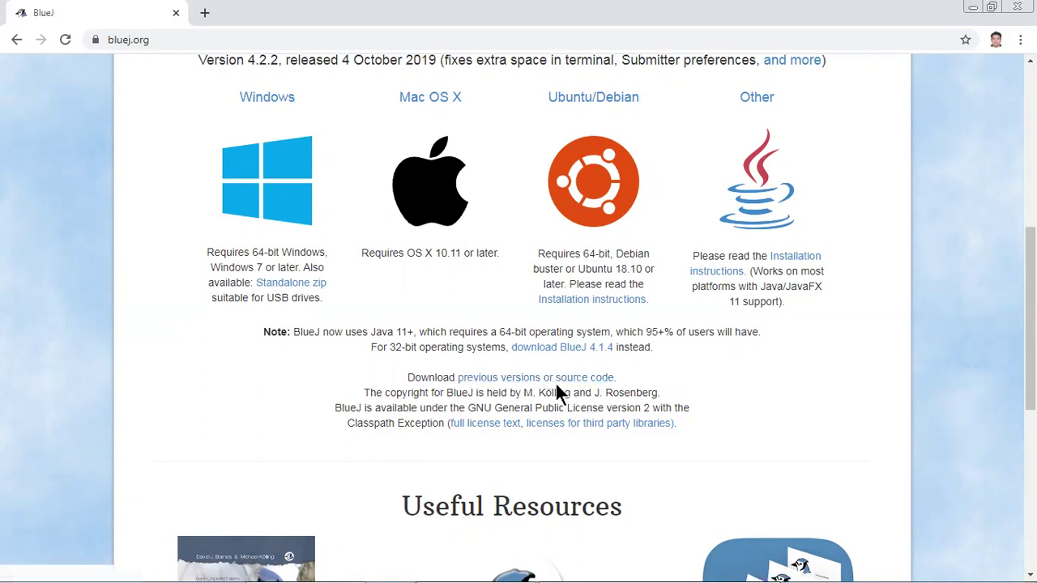
- Open BlueJ's previous versions page, look through the version history down to Version 3.0.7, and close the browser
click(532, 379)
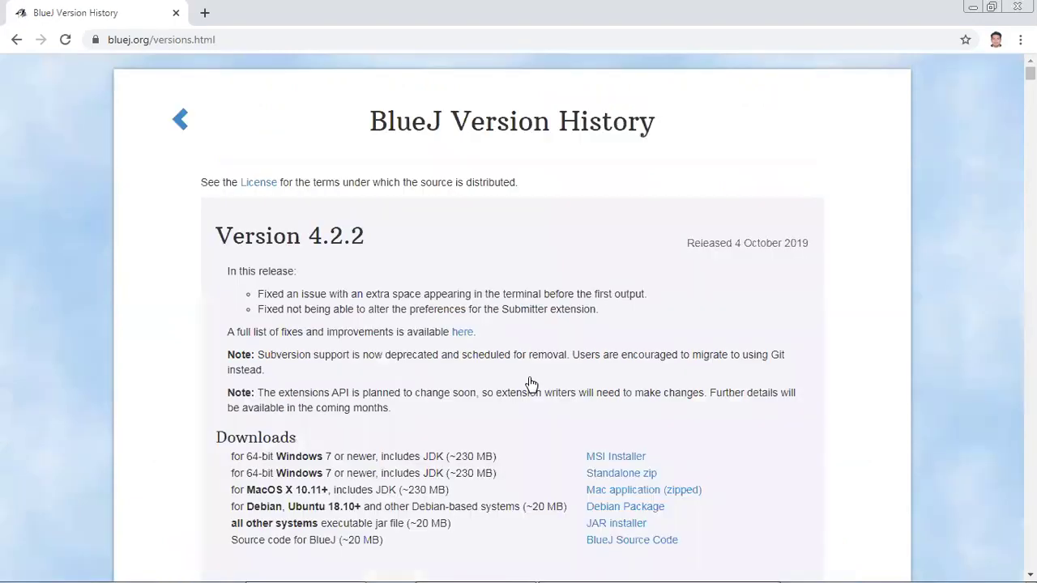
scroll(528, 373, down, 12)
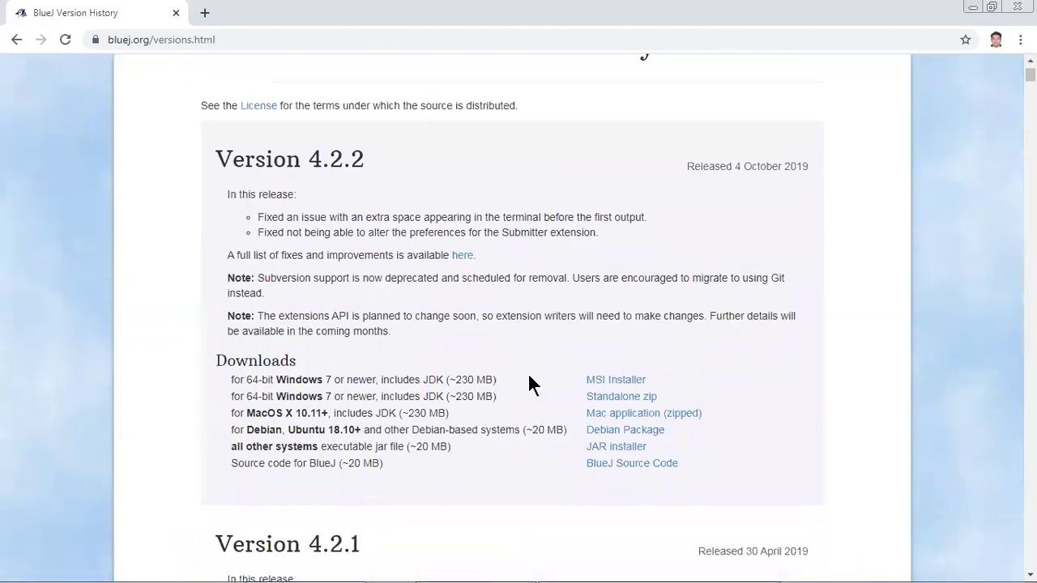
scroll(529, 375, down, 20)
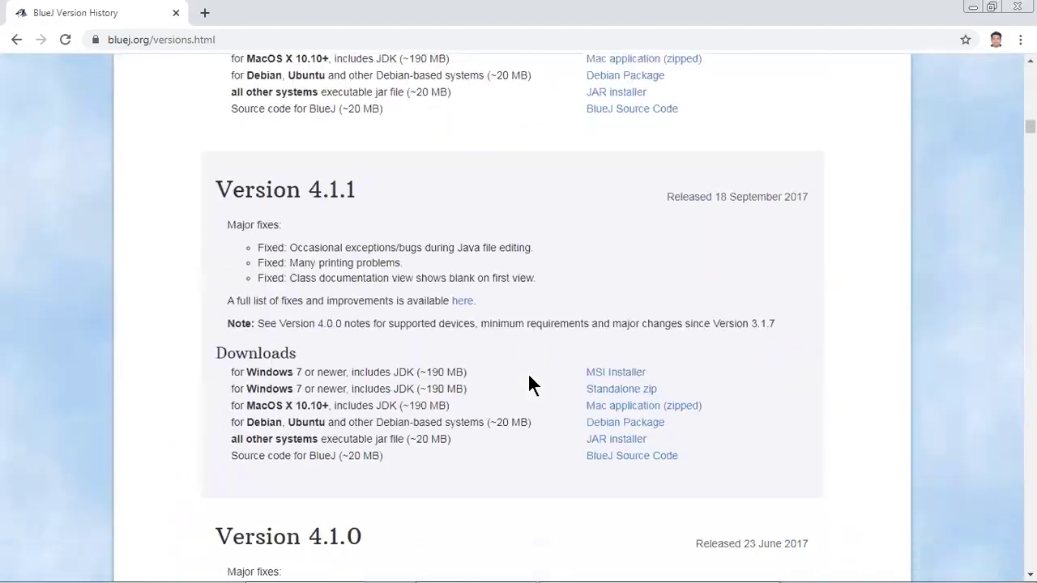
scroll(527, 372, down, 8)
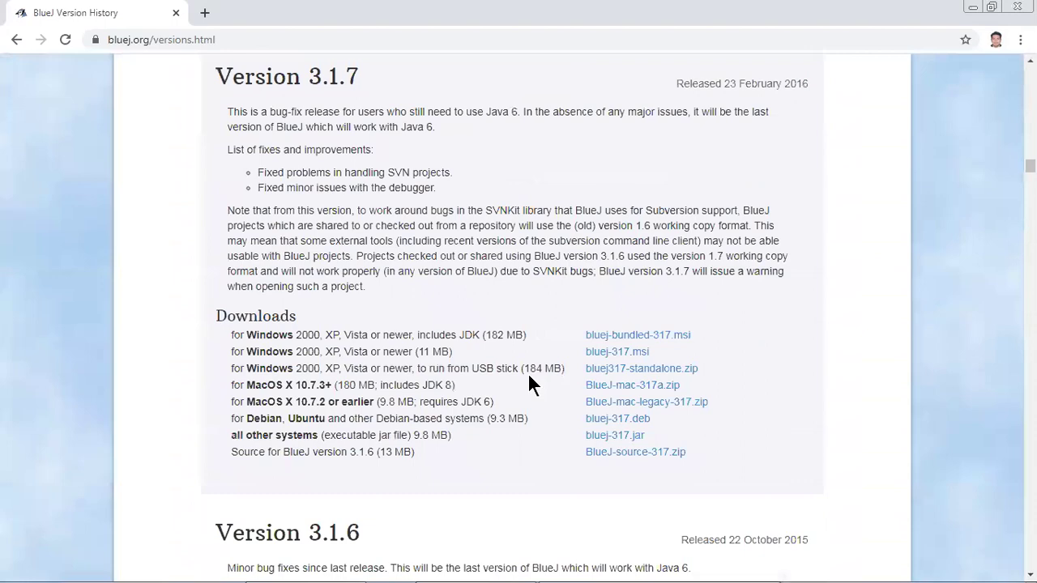
scroll(527, 372, down, 4)
scroll(527, 372, down, 15)
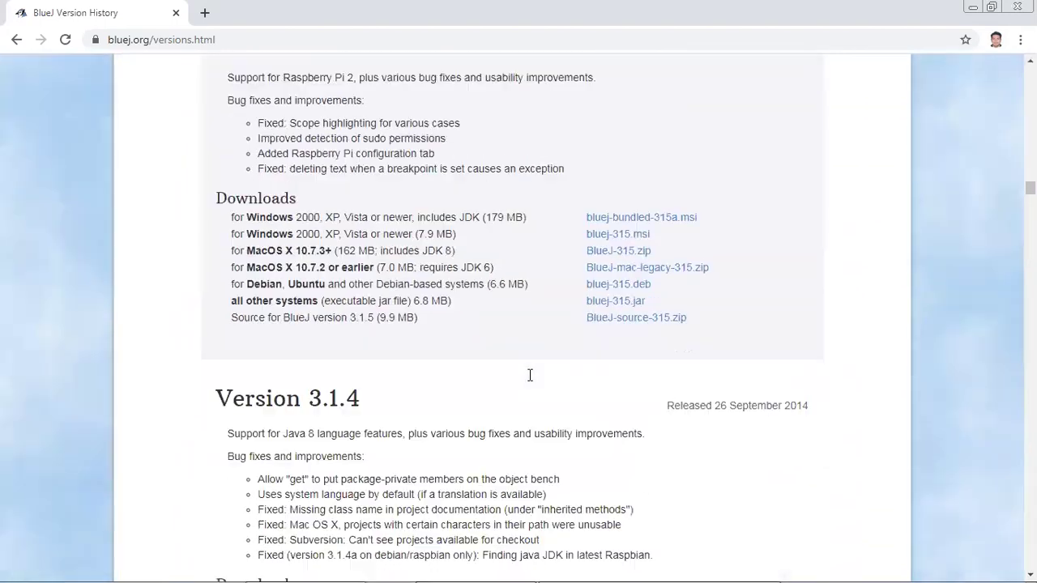
scroll(529, 376, down, 18)
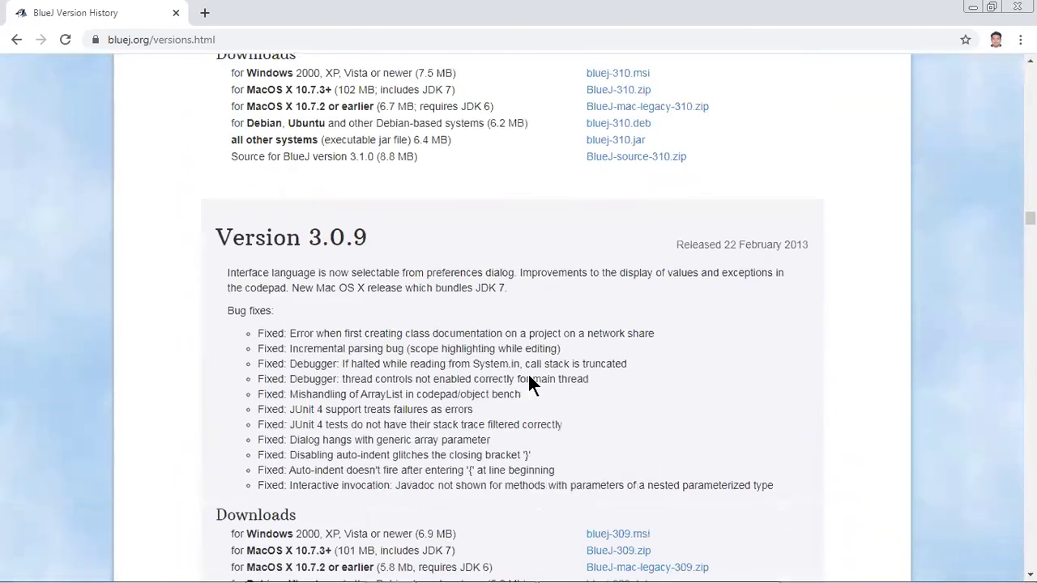
scroll(528, 375, down, 6)
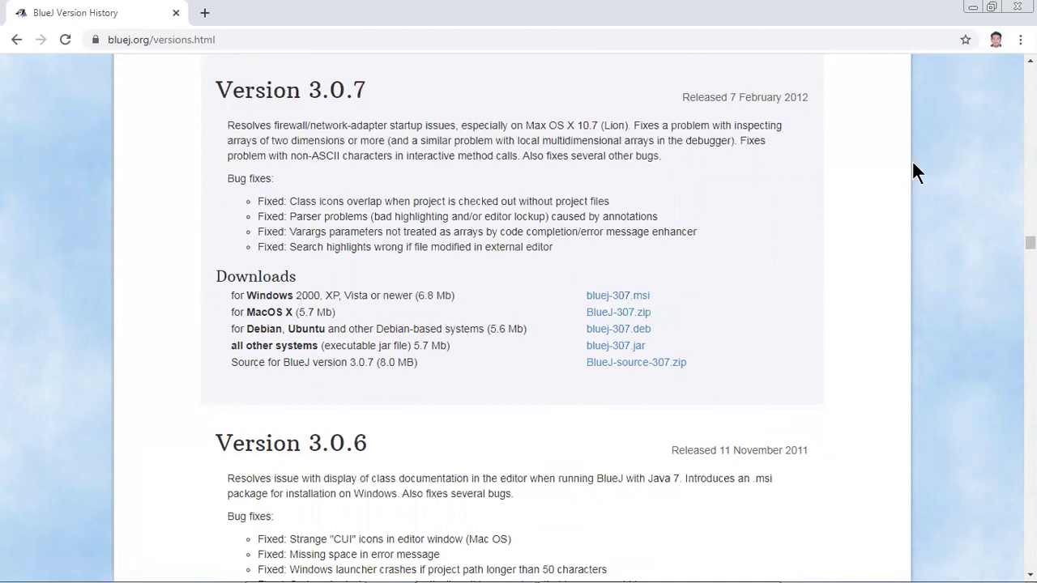
click(1012, 8)
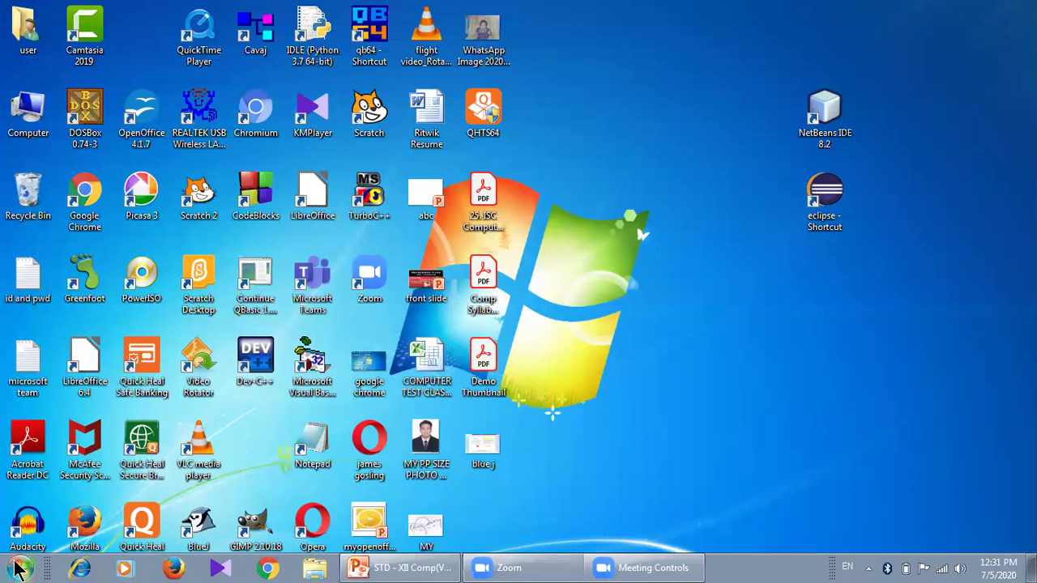
- Open the Control Panel's list of installed programs for uninstalling and maximize its window
click(18, 567)
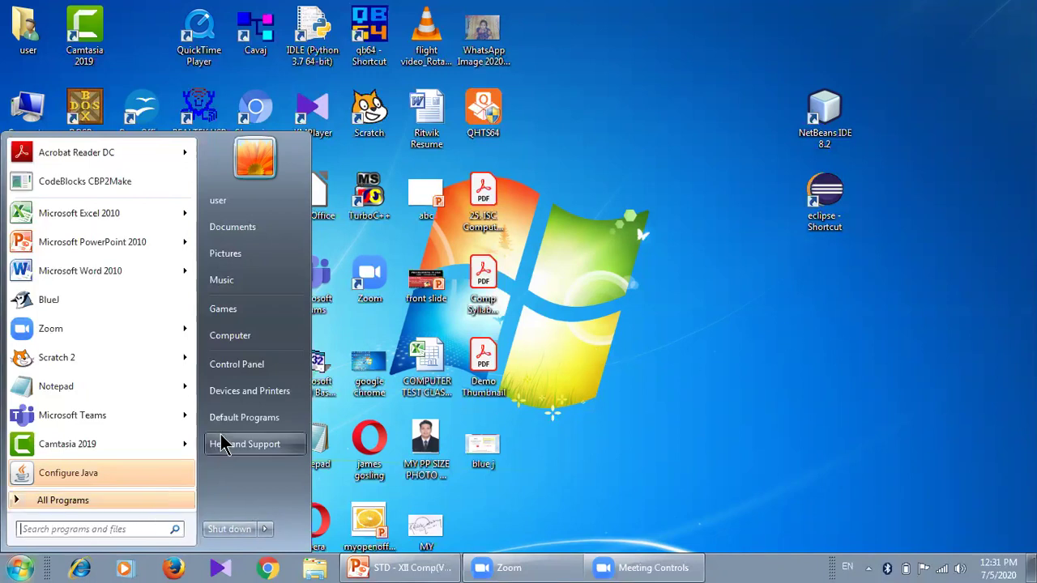
click(240, 366)
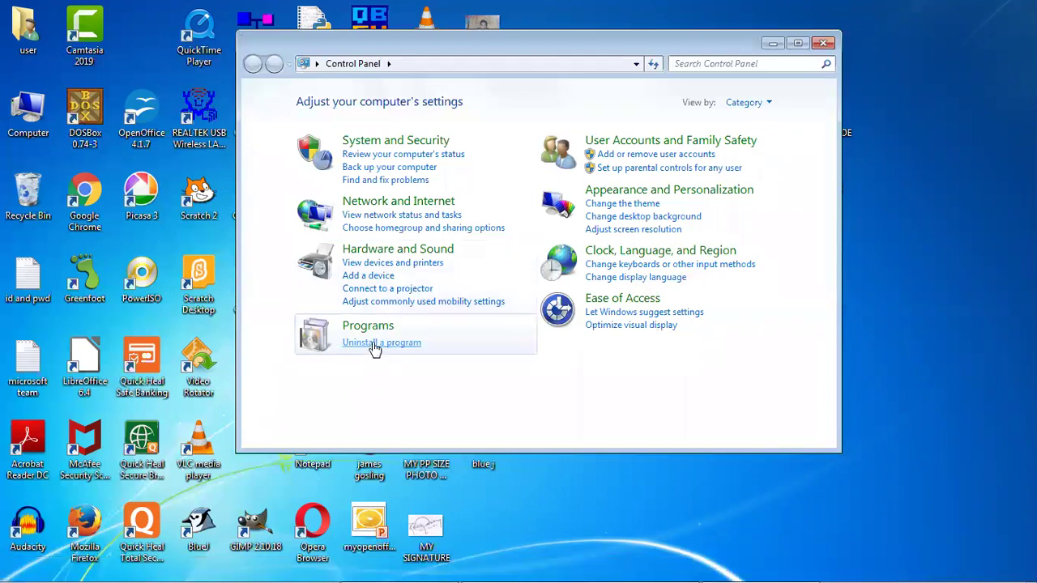
click(375, 347)
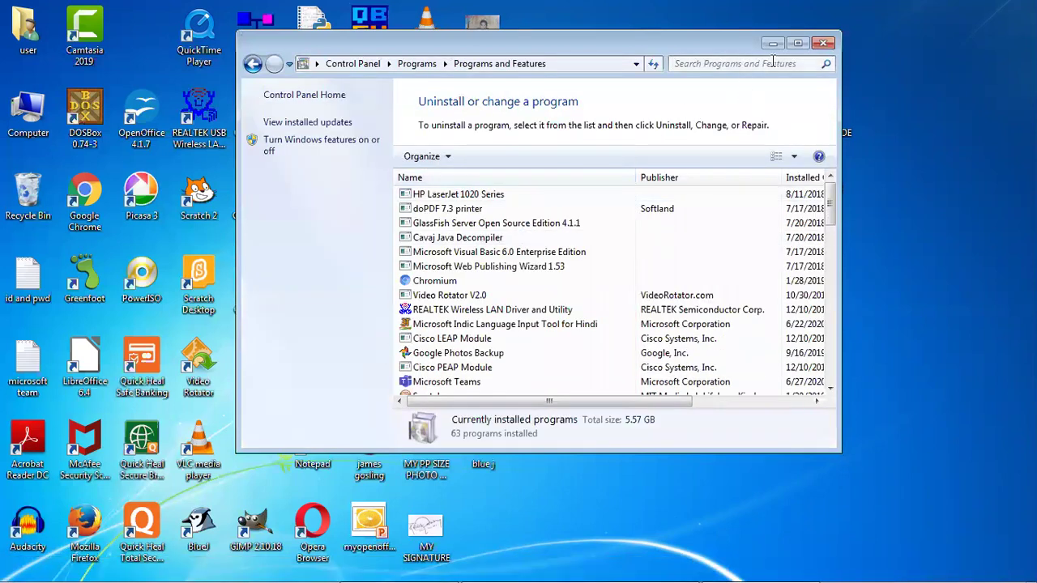
click(798, 43)
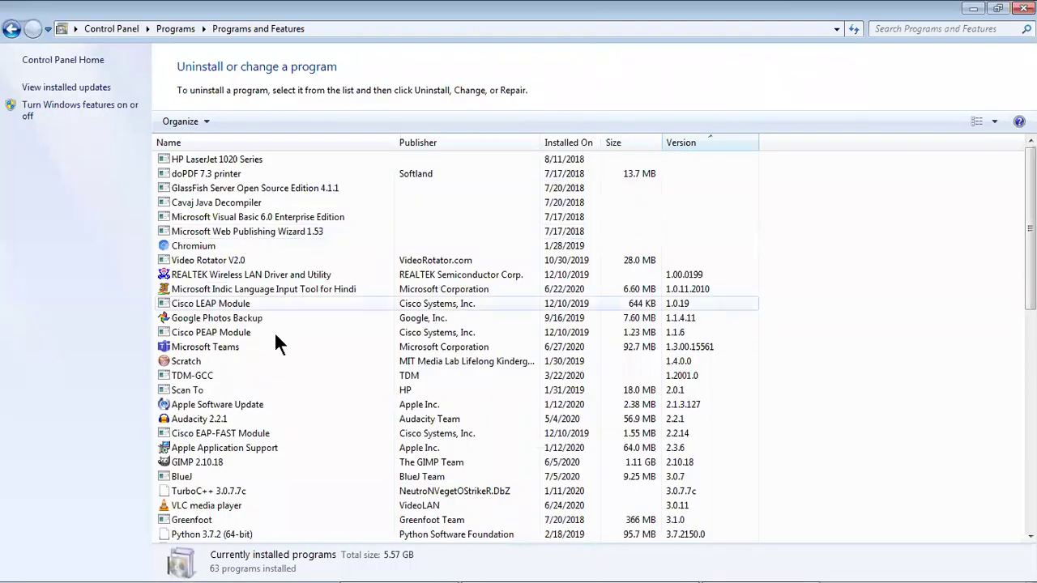
- Locate the Java 8 Update 51 and Java SE Development Kit 8 Update 51 entries among the installed programs, and minimize the window
click(215, 324)
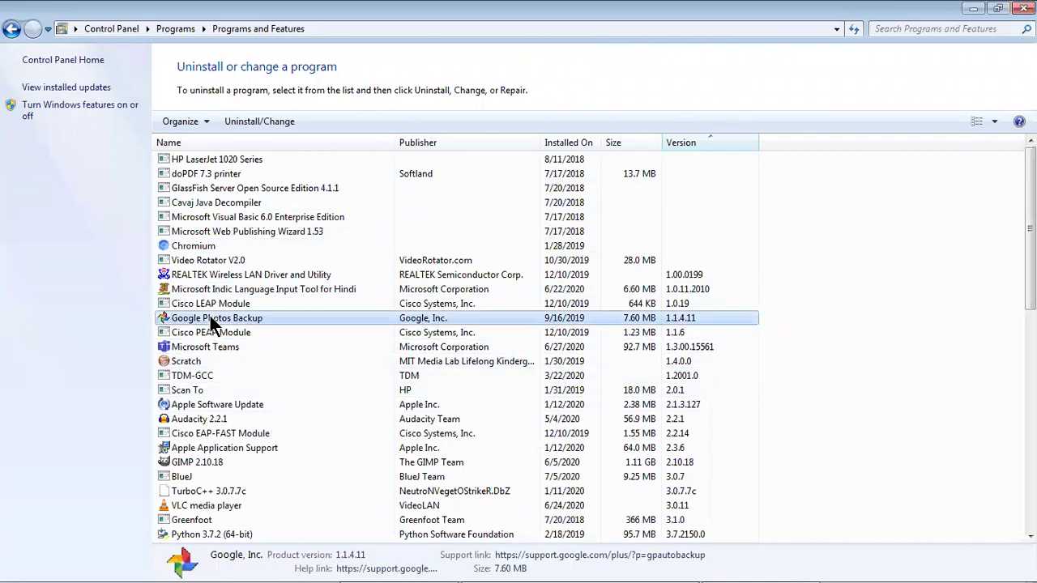
key(j)
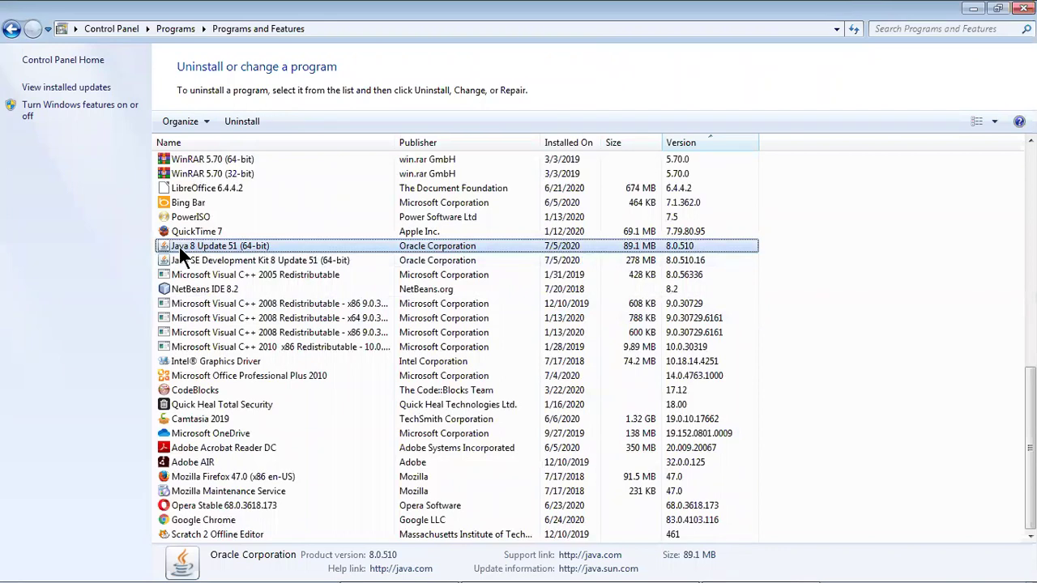
click(181, 263)
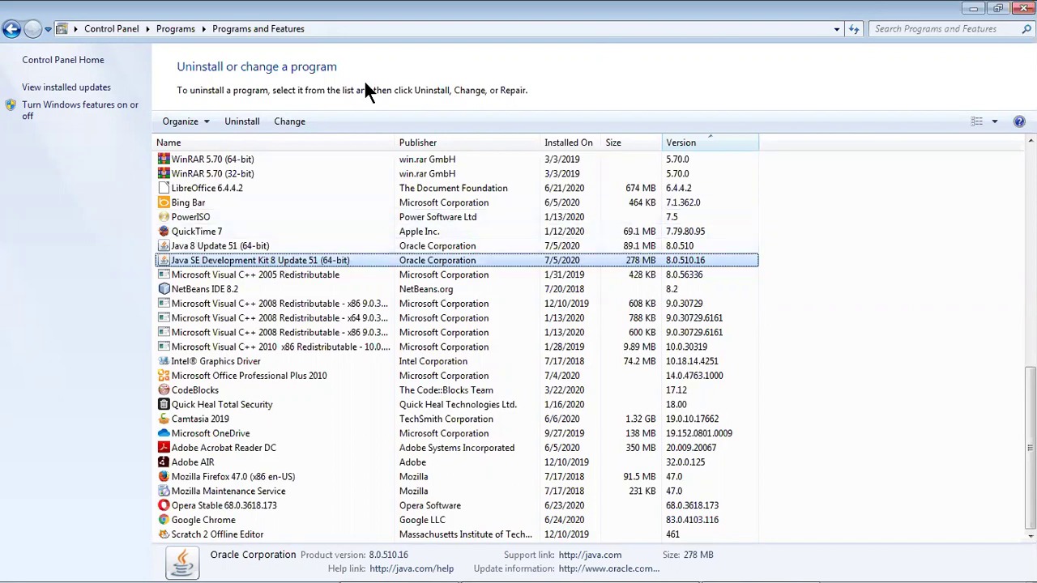
click(972, 9)
- Arrange the Greenfoot, BlueJ, NetBeans IDE 8.2 and eclipse shortcuts in one column on the empty side of the desktop
drag(836, 203, 826, 377)
drag(825, 113, 810, 235)
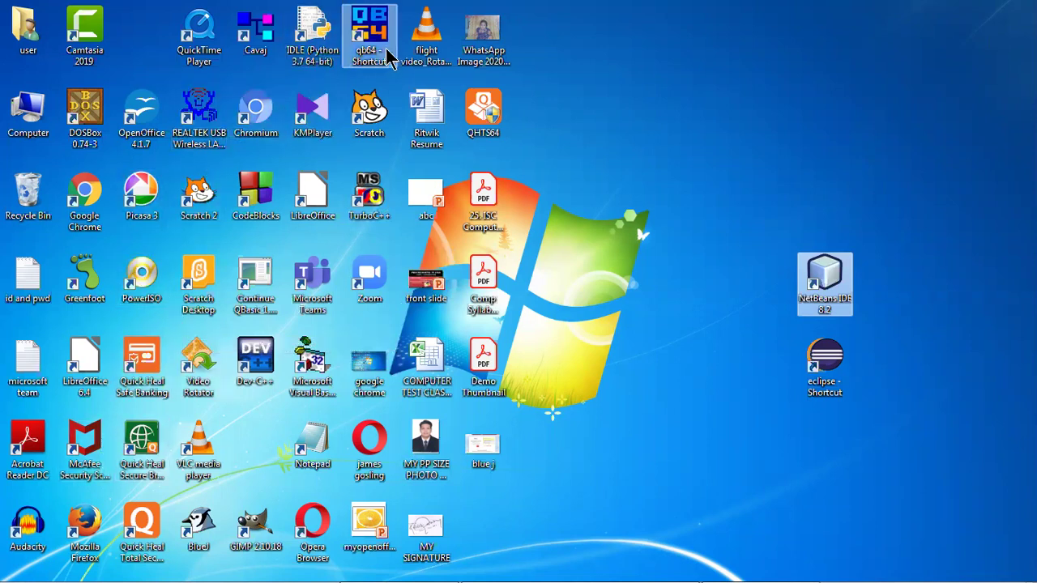
drag(198, 528, 820, 212)
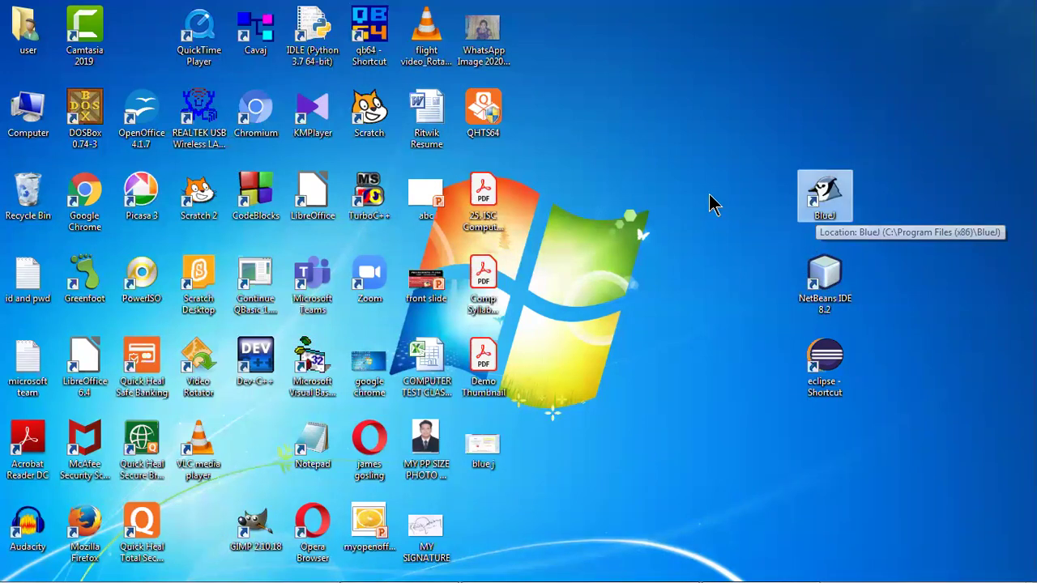
drag(98, 294, 833, 138)
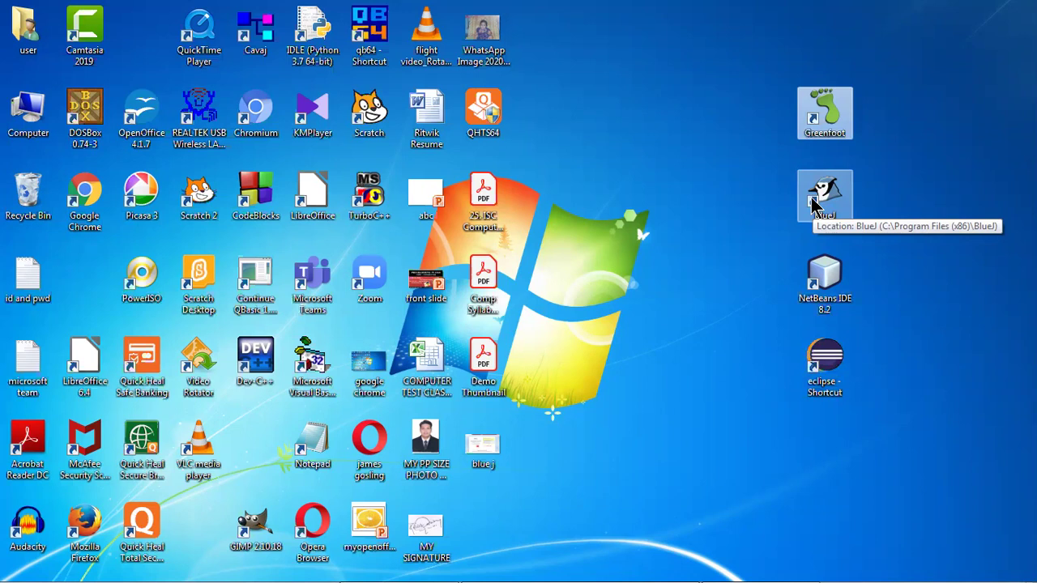
- Restore the Programs and Features window and select the NetBeans IDE 8.2 entry
mouse_move(300, 576)
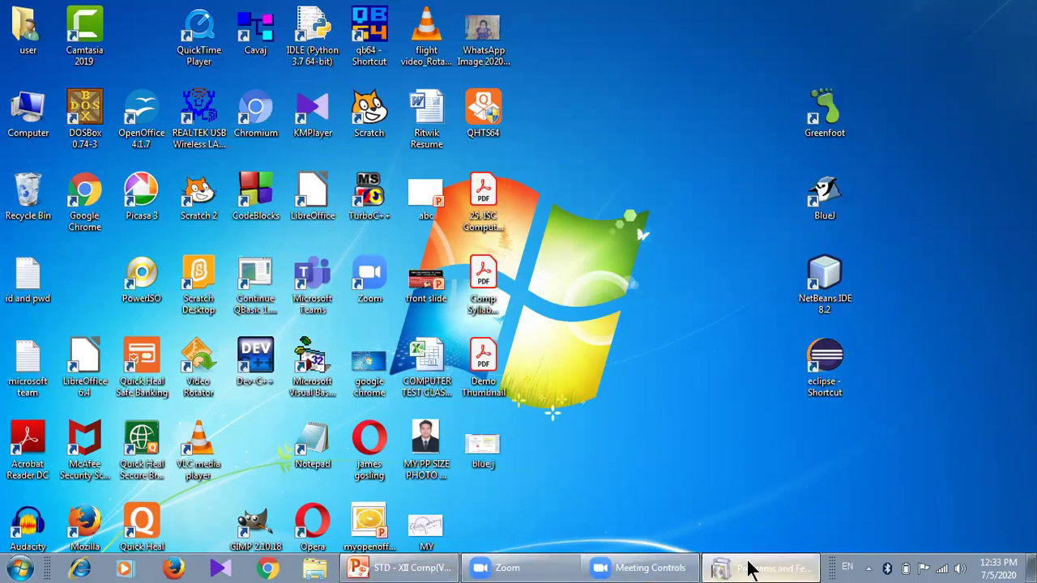
click(719, 563)
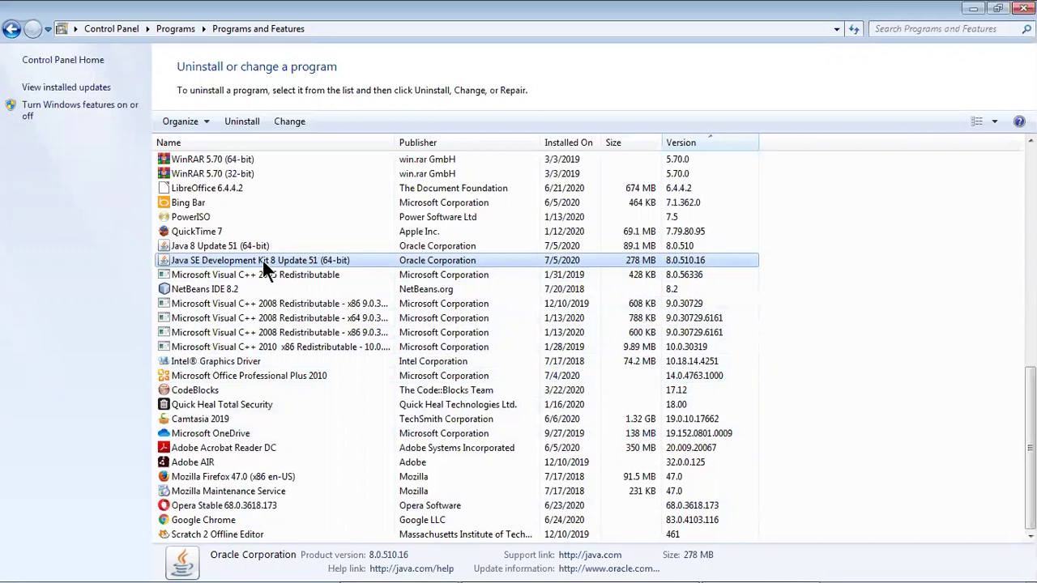
click(209, 289)
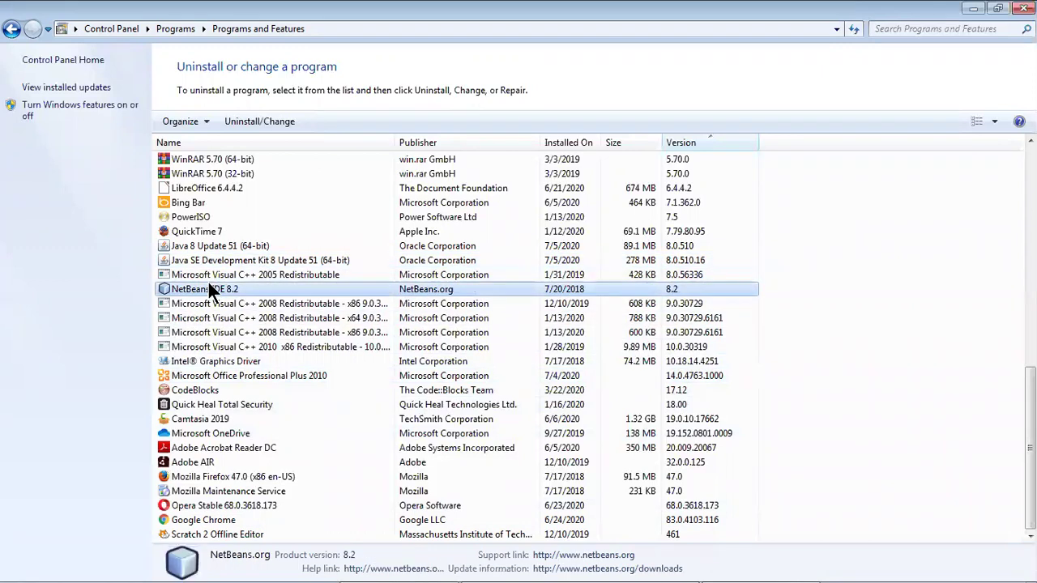
- Locate the BlueJ entry among the installed programs to check its version, and close the Programs and Features window
key(b)
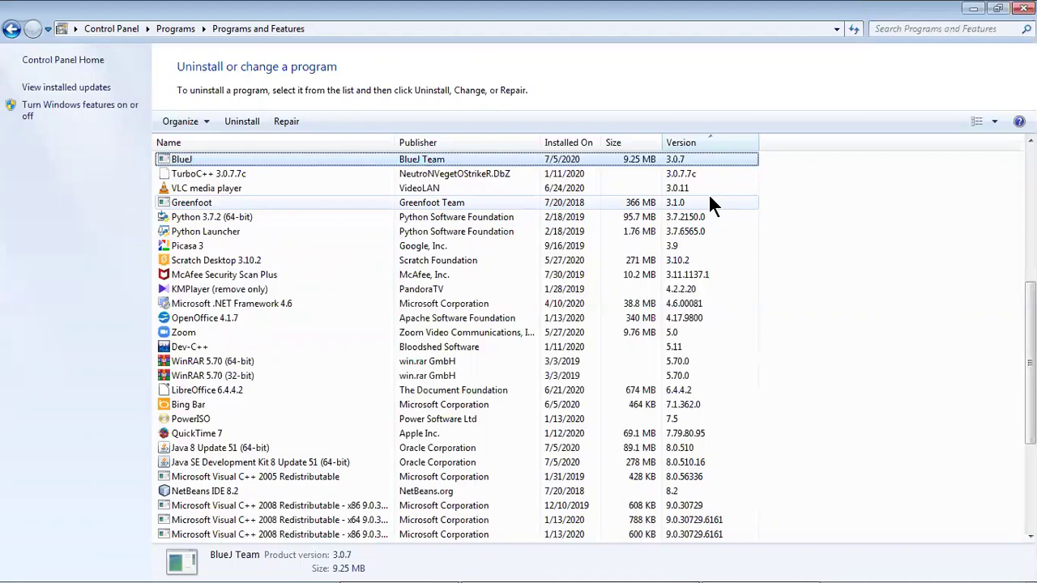
click(1023, 8)
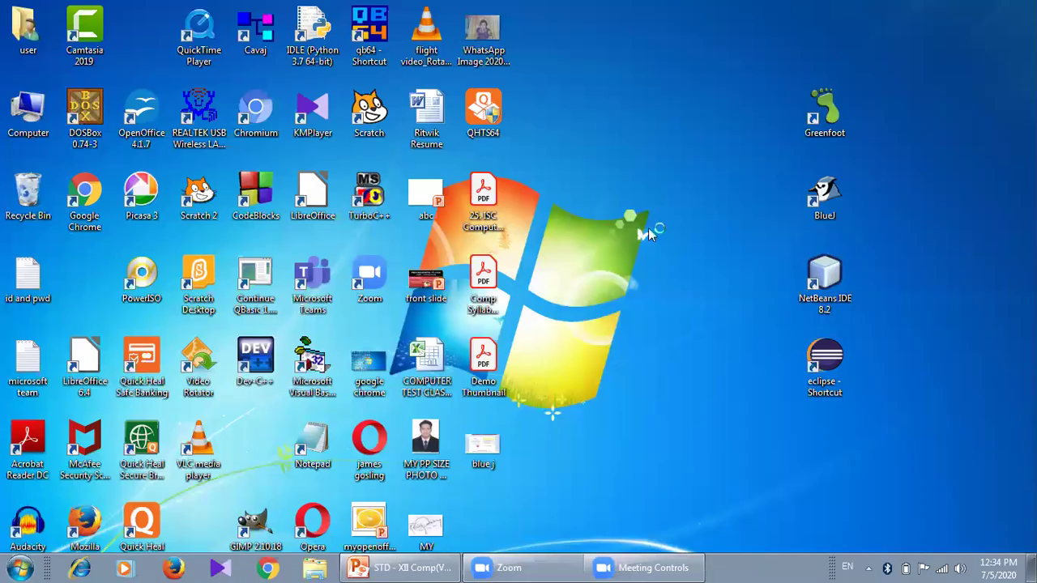
- Launch BlueJ from the desktop and permanently remove the ArrayDemo class from the programming project
double_click(826, 220)
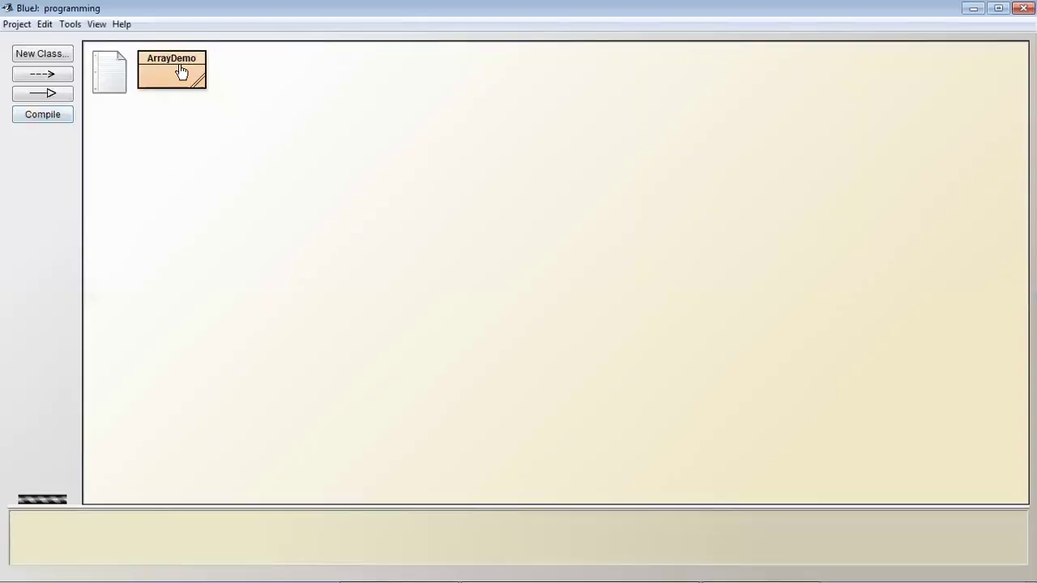
right_click(176, 66)
click(212, 175)
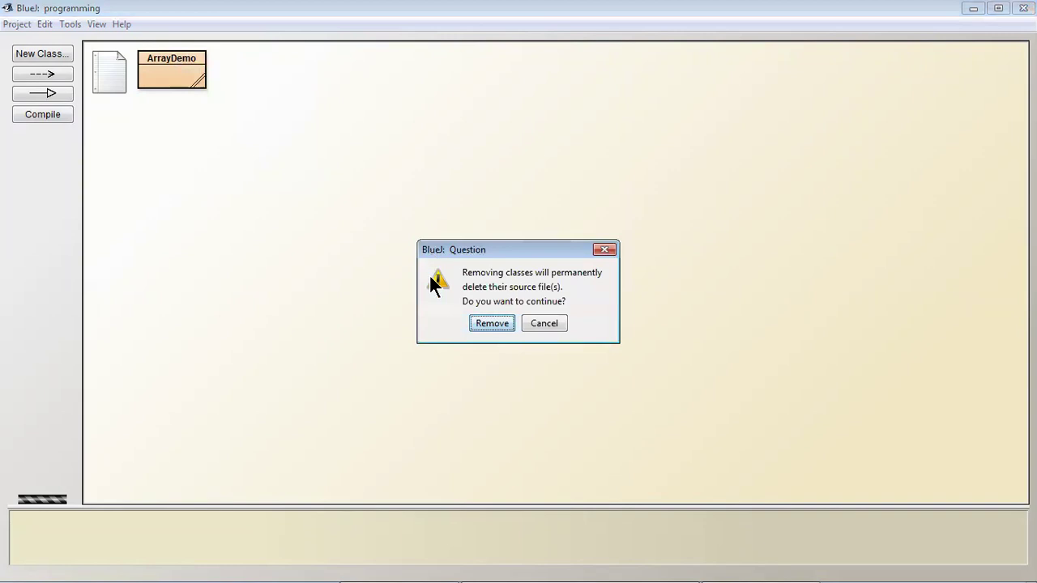
click(496, 323)
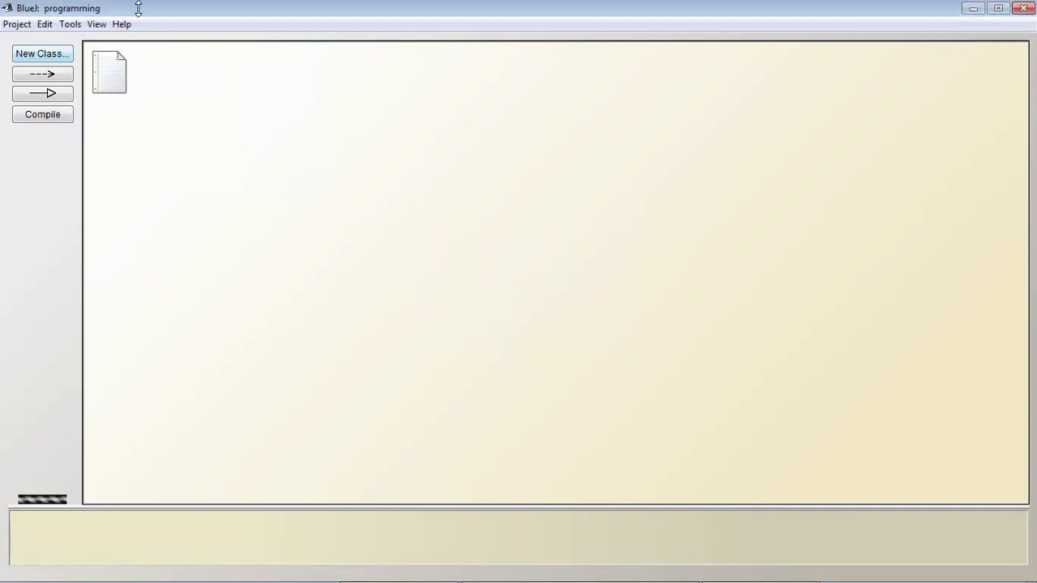
- Create a new BlueJ project folder named SMS JAVA PROJECTS on Local Disk (F:)
drag(146, 8, 379, 103)
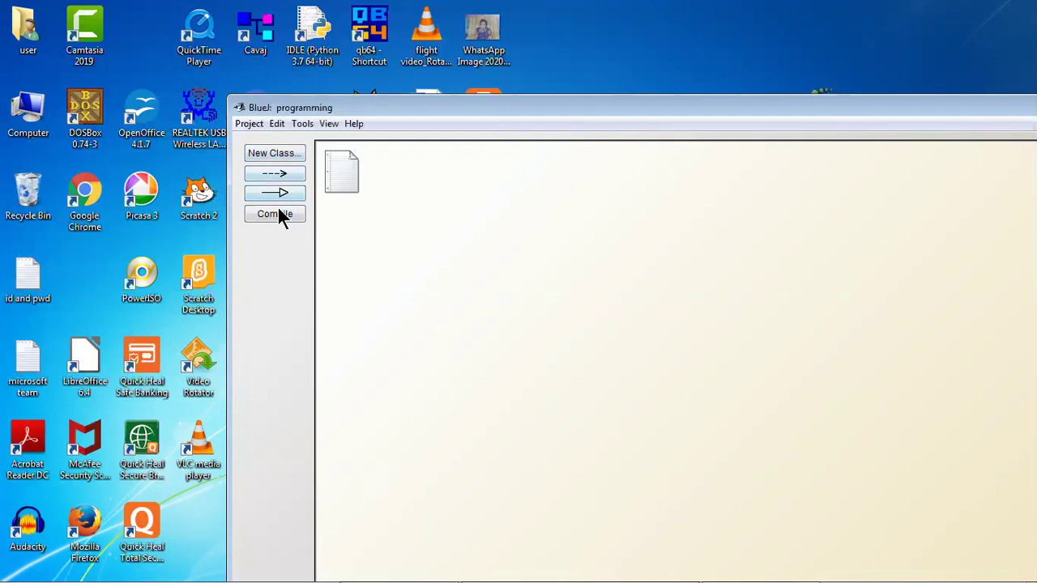
click(247, 123)
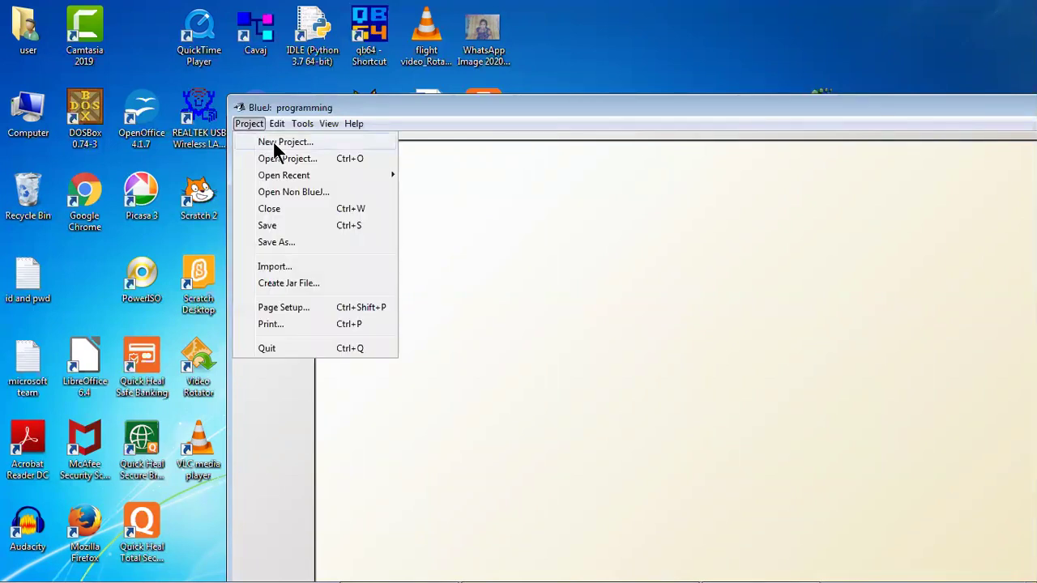
click(279, 143)
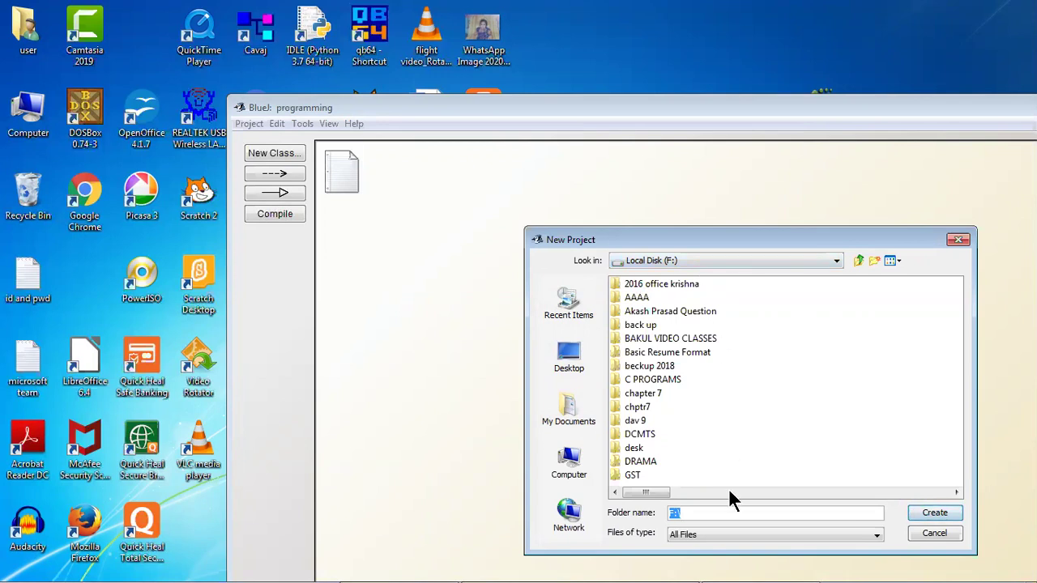
text(SM)
text(S )
text(M)
key(BackSpace)
text(JAVA PROJECTS)
click(933, 512)
- Close the old programming project window and restore the SMS JAVA PROJECTS window to a smaller size over the desktop
click(843, 110)
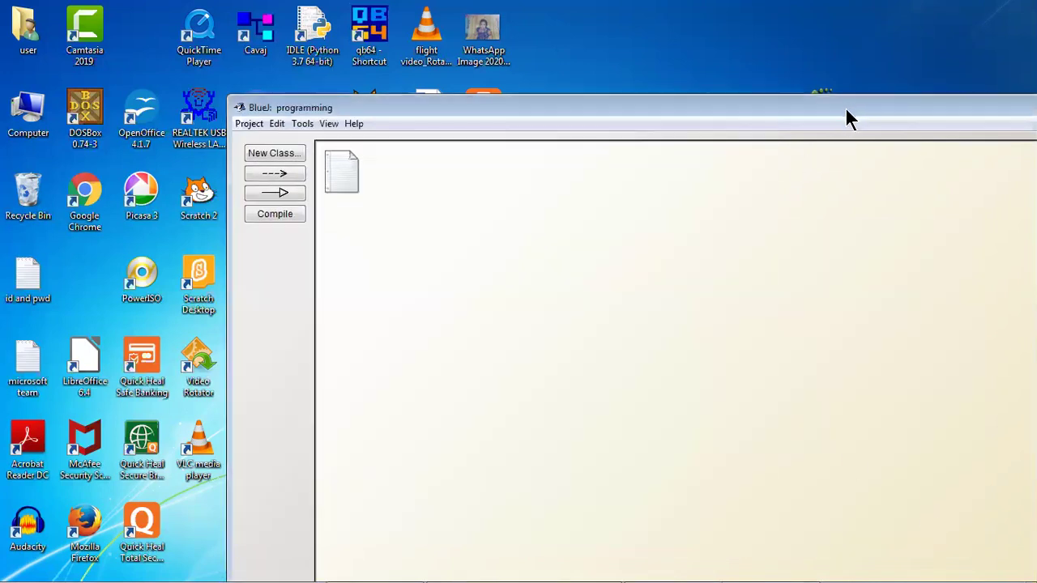
double_click(938, 111)
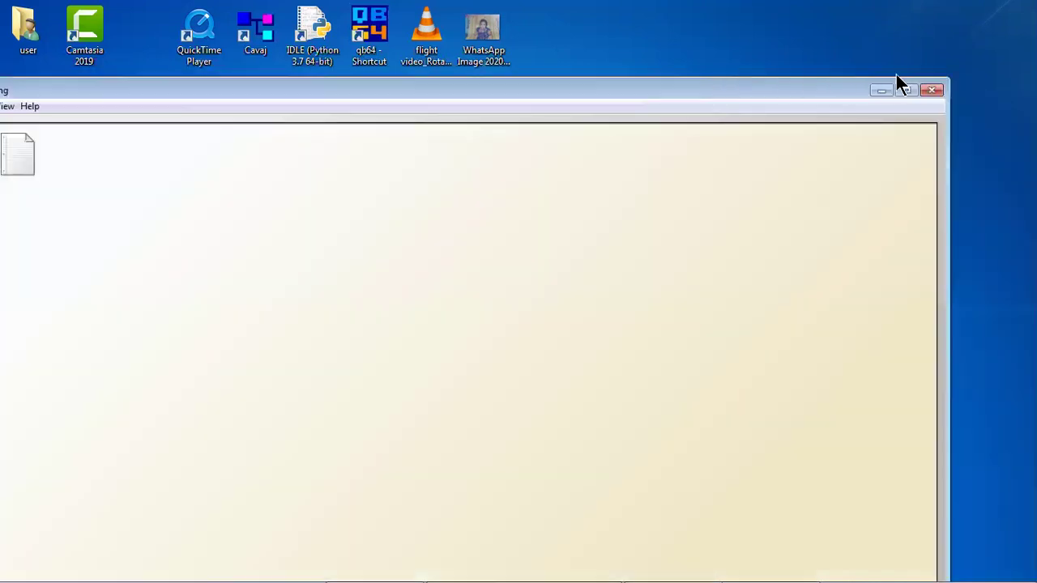
click(929, 87)
click(724, 124)
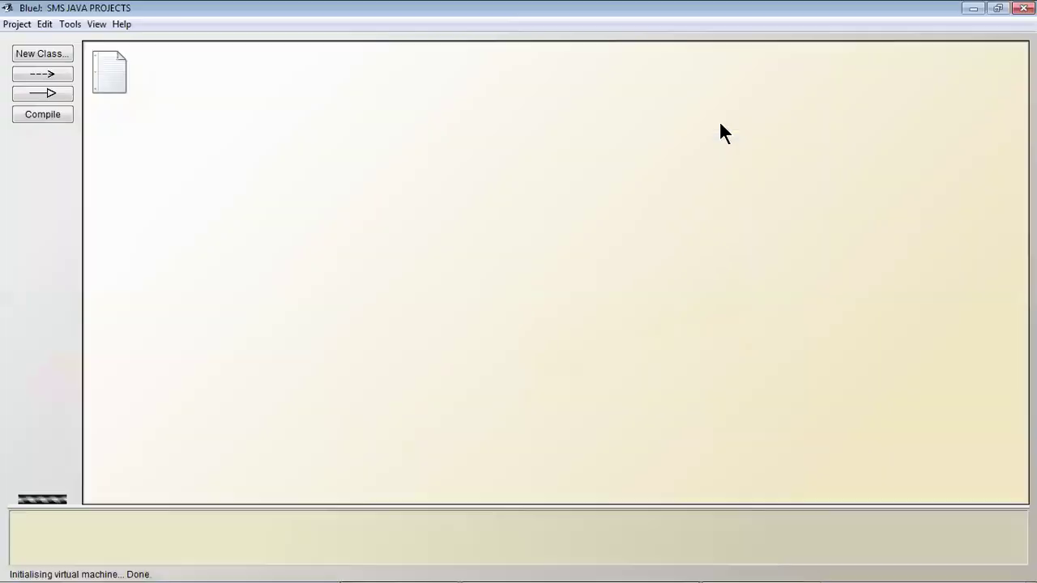
drag(157, 11, 542, 162)
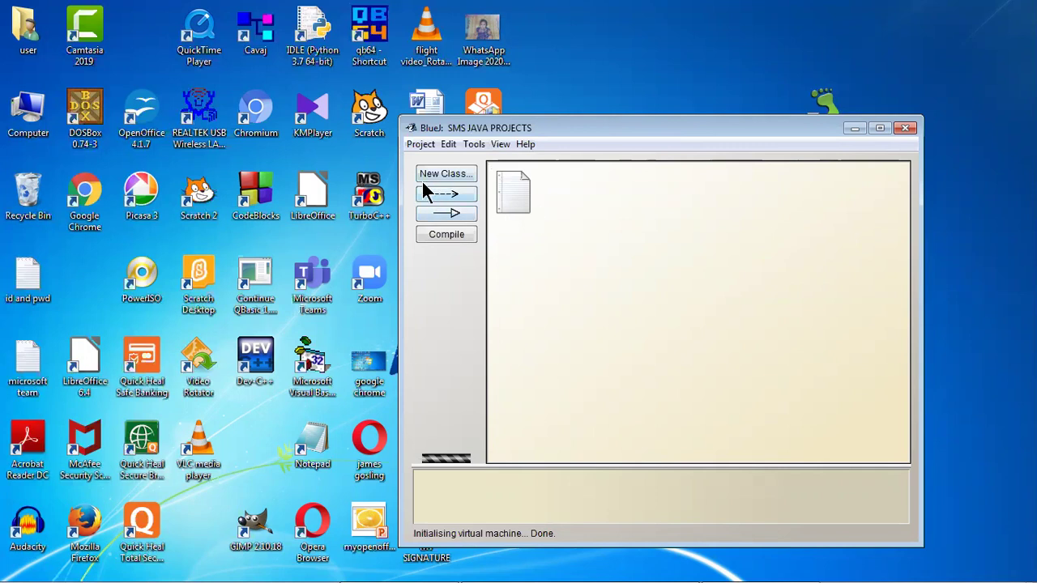
click(447, 177)
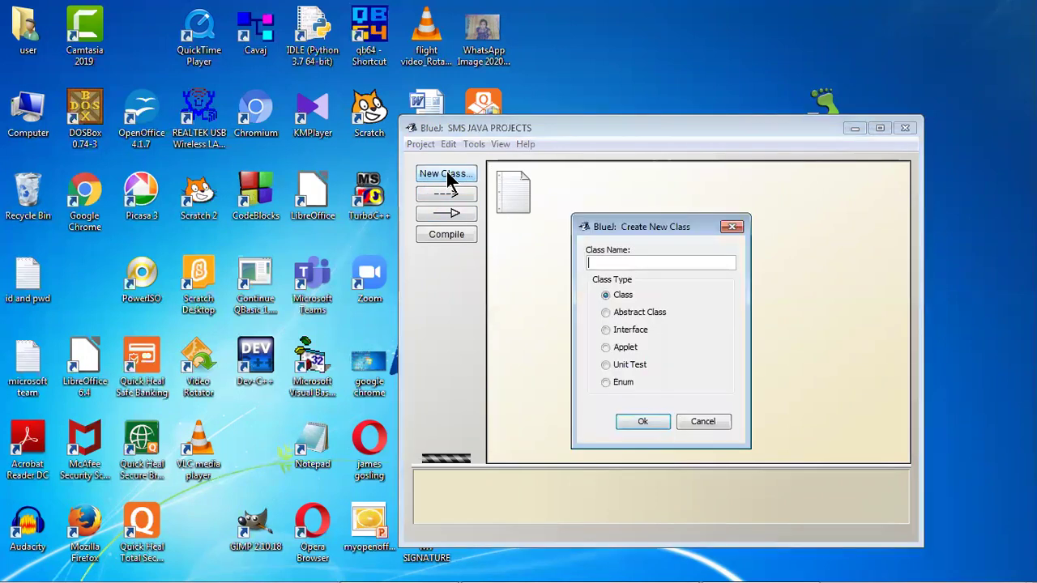
click(733, 227)
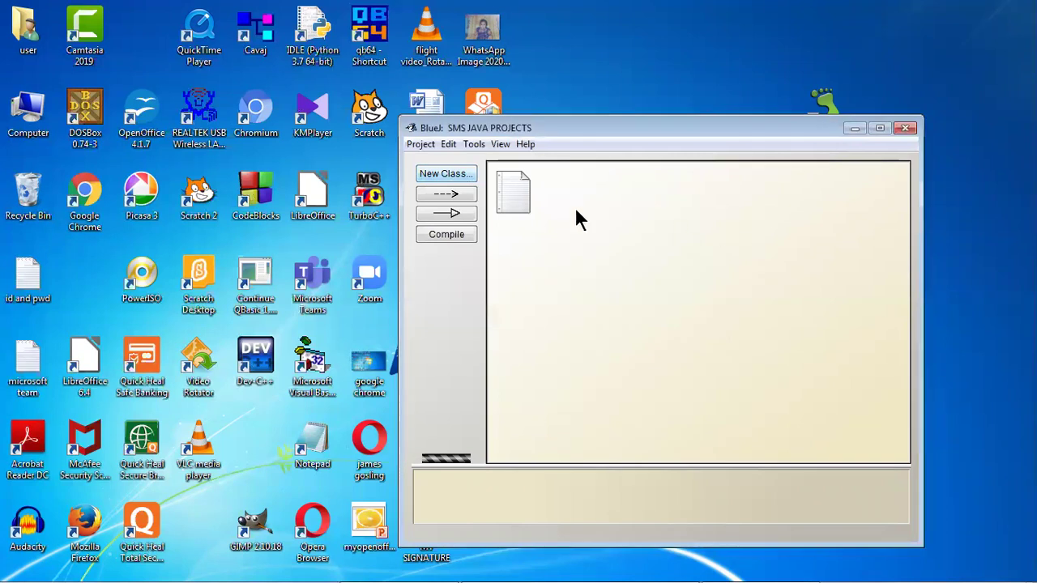
click(447, 144)
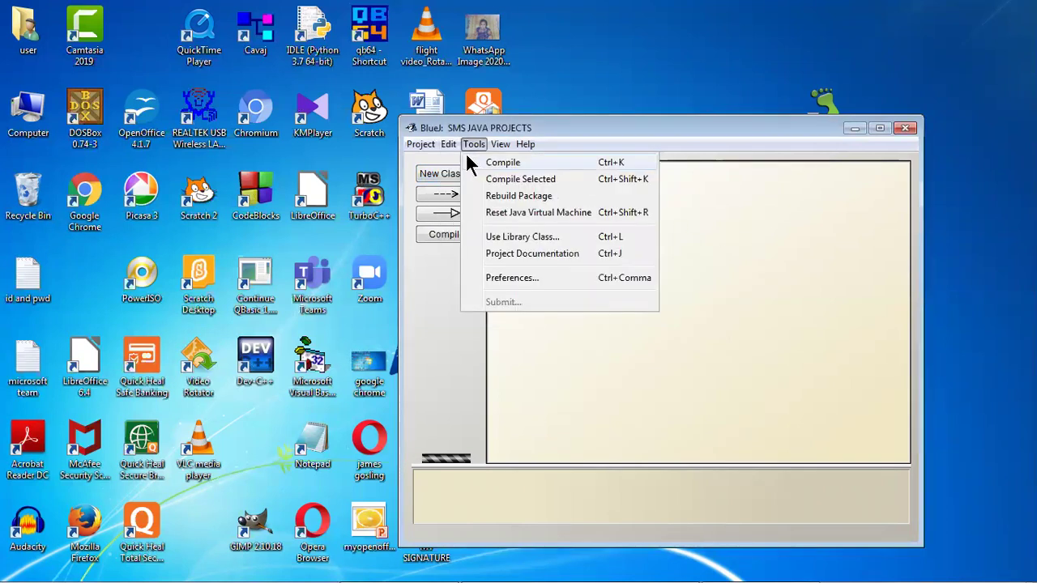
click(486, 162)
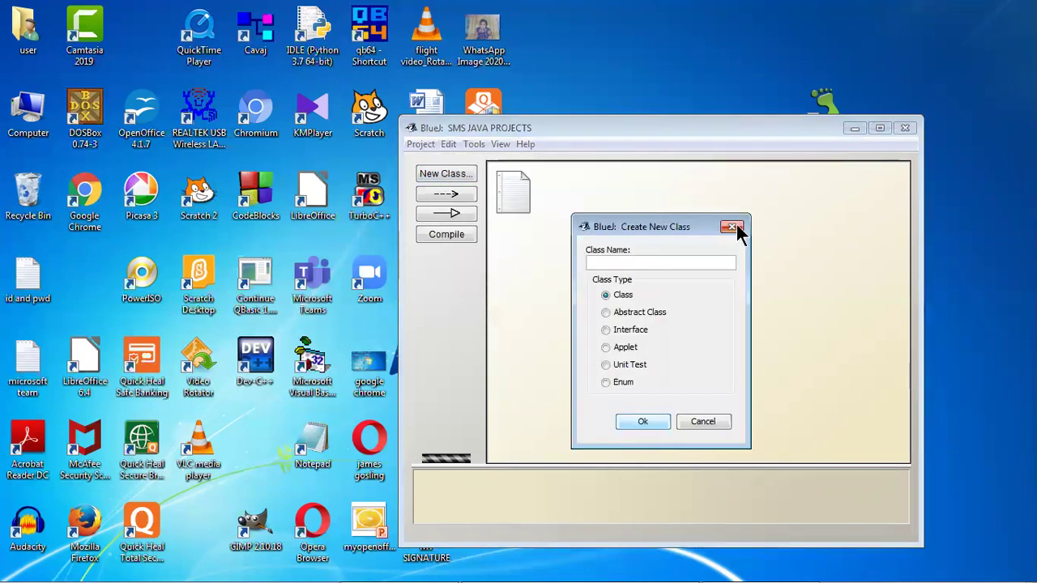
click(733, 227)
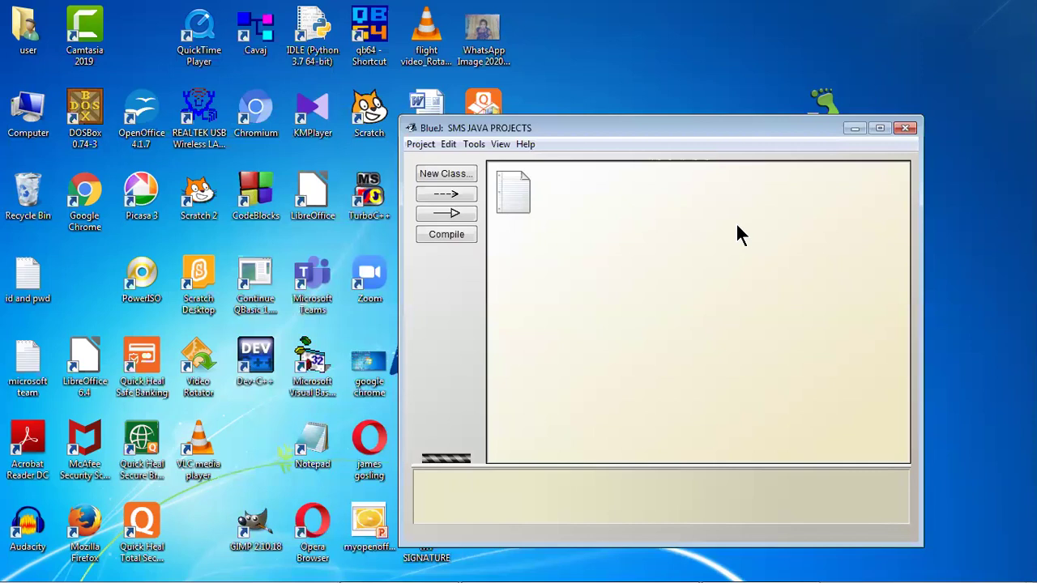
key(ctrl+n)
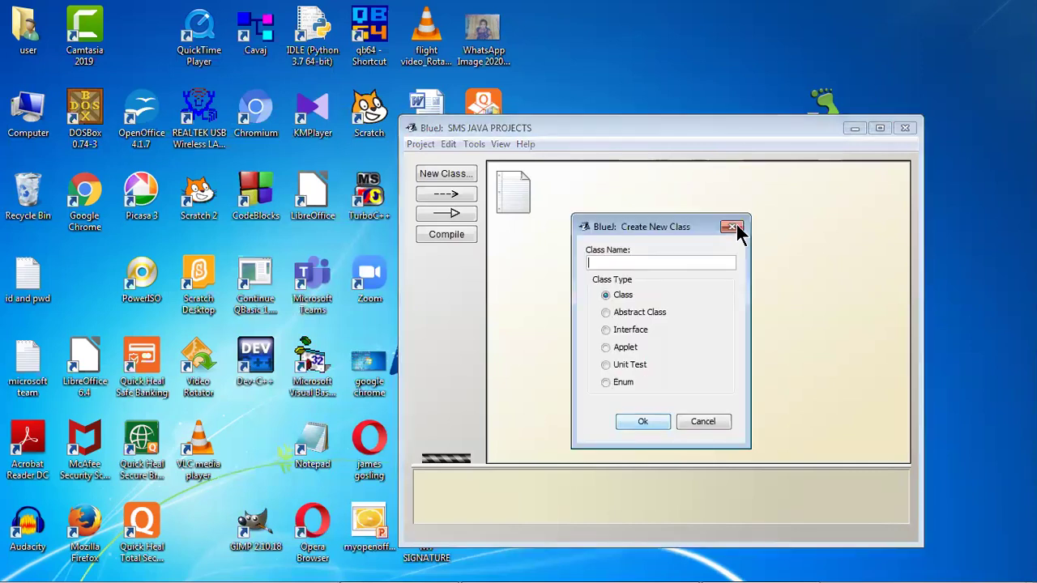
click(736, 225)
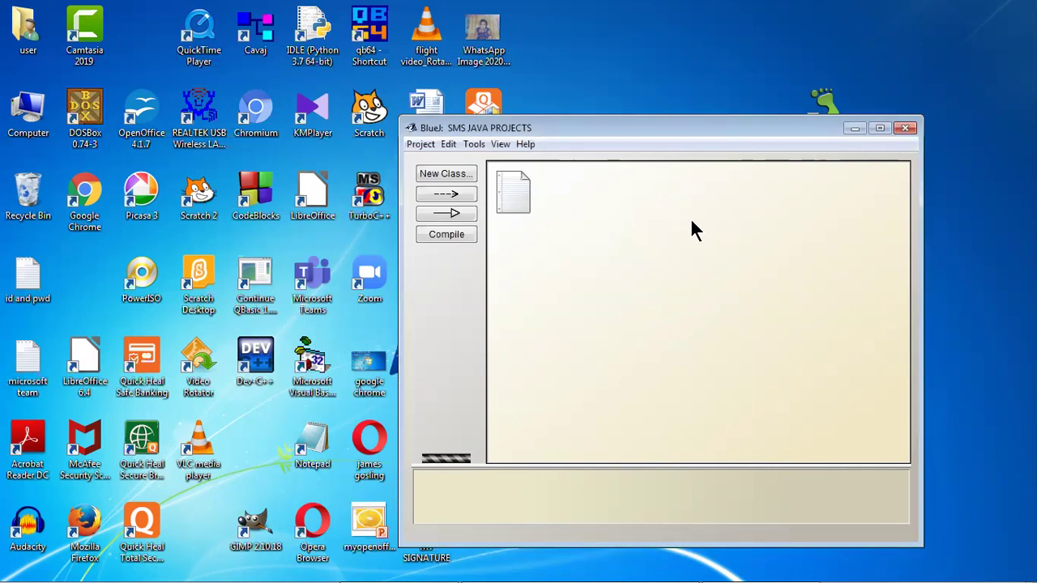
- Create a new class of type Class named HHH in the SMS JAVA PROJECTS project
click(448, 176)
text(HHH)
key(Return)
- Open the HHH class source in a maximized editor and delete all of its template code
double_click(586, 196)
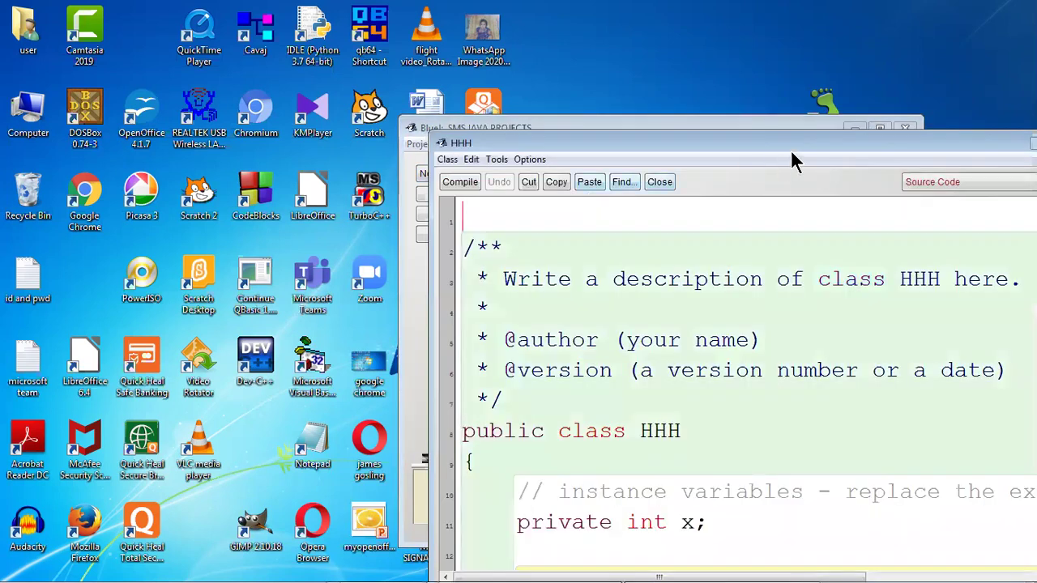
double_click(801, 141)
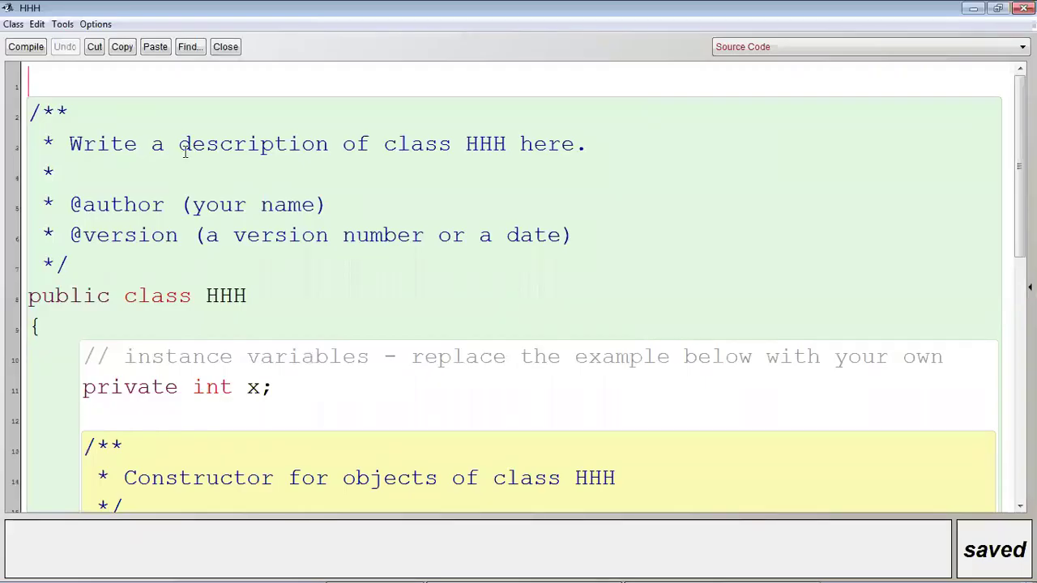
key(ctrl+a)
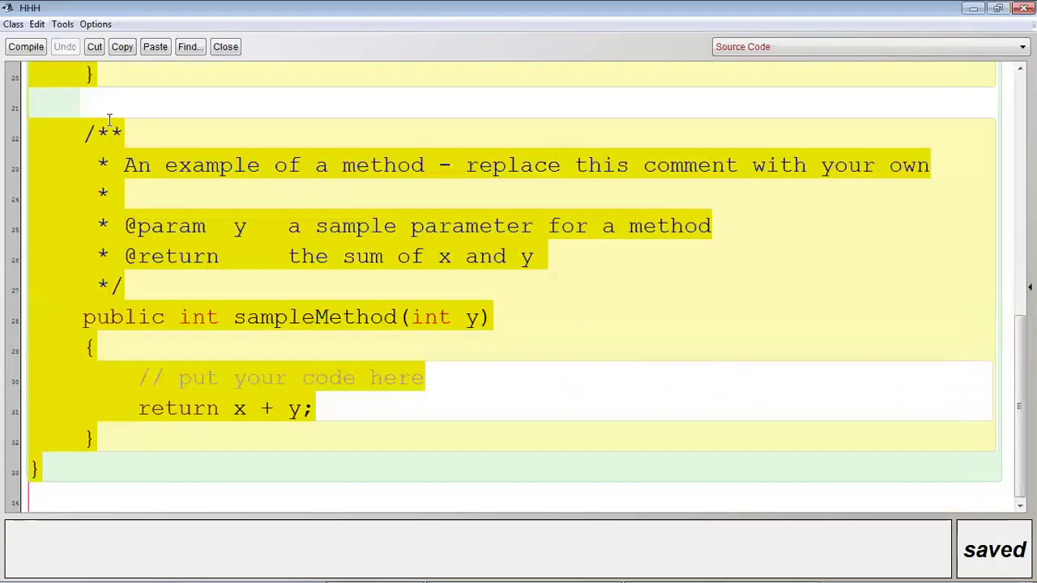
key(Delete)
text(JGCGHXH)
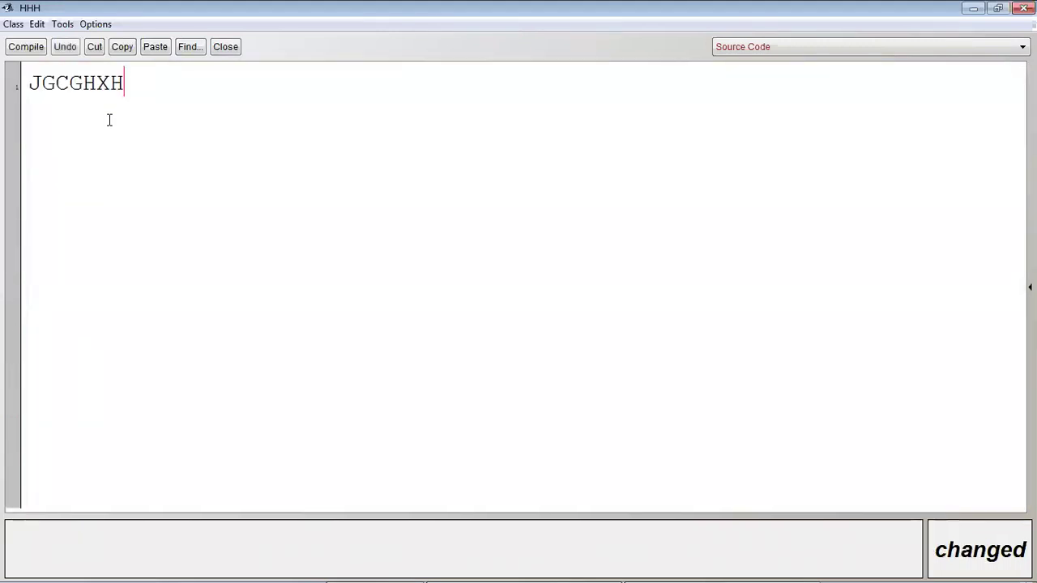
key(BackSpace)
key(BackSpace)
key(BackSpace)
key(BackSpace)
key(BackSpace)
key(BackSpace)
key(BackSpace)
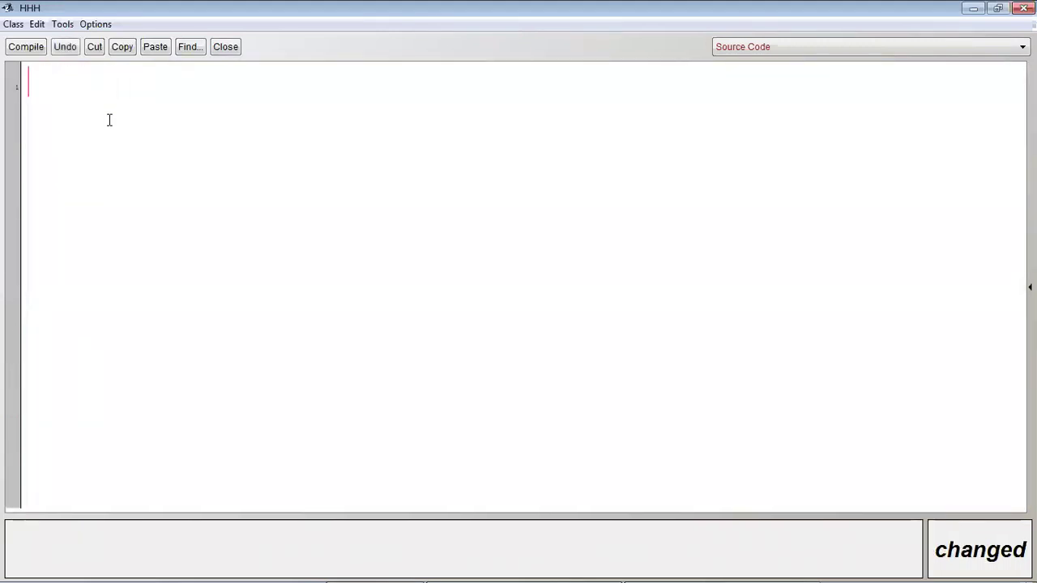
- Write the header "public class Demo" in the empty editor, followed by an opening brace on its own line
click(34, 47)
text(public class Demo)
key(Return)
text({)
key(Return)
text(public)
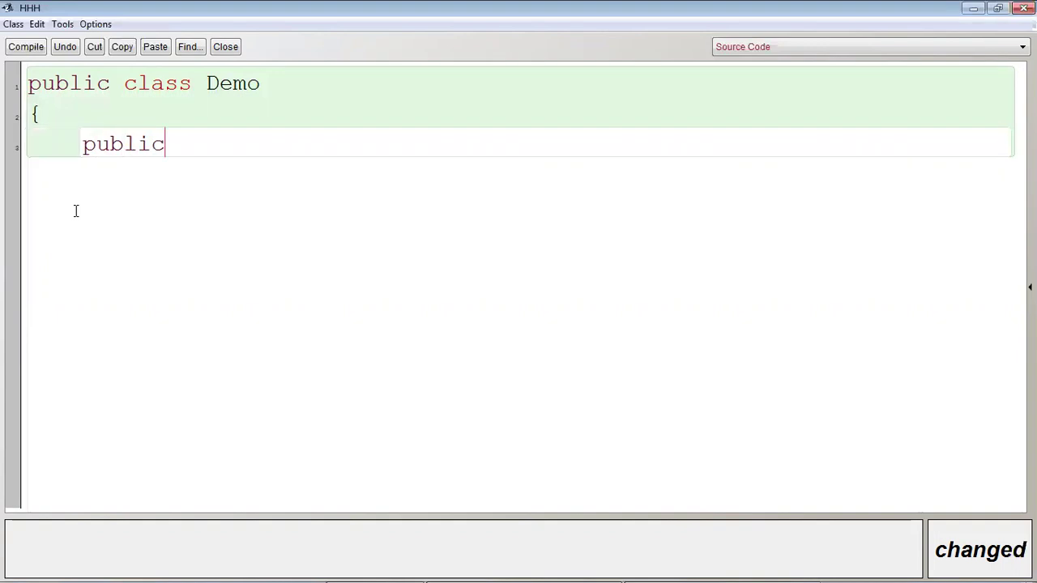
key(BackSpace)
key(BackSpace)
key(BackSpace)
key(BackSpace)
key(BackSpace)
key(BackSpace)
key(BackSpace)
key(BackSpace)
key(BackSpace)
key(BackSpace)
- Declare the indented method "public static void main(String[] args)" inside the Demo class, with its opening brace on the following line
text(p)
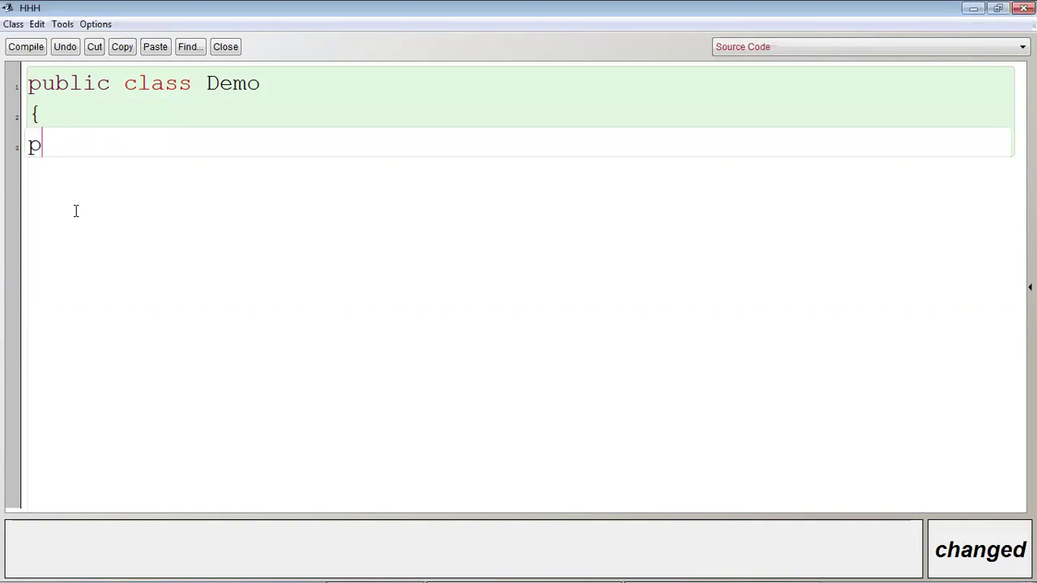
text(ublic)
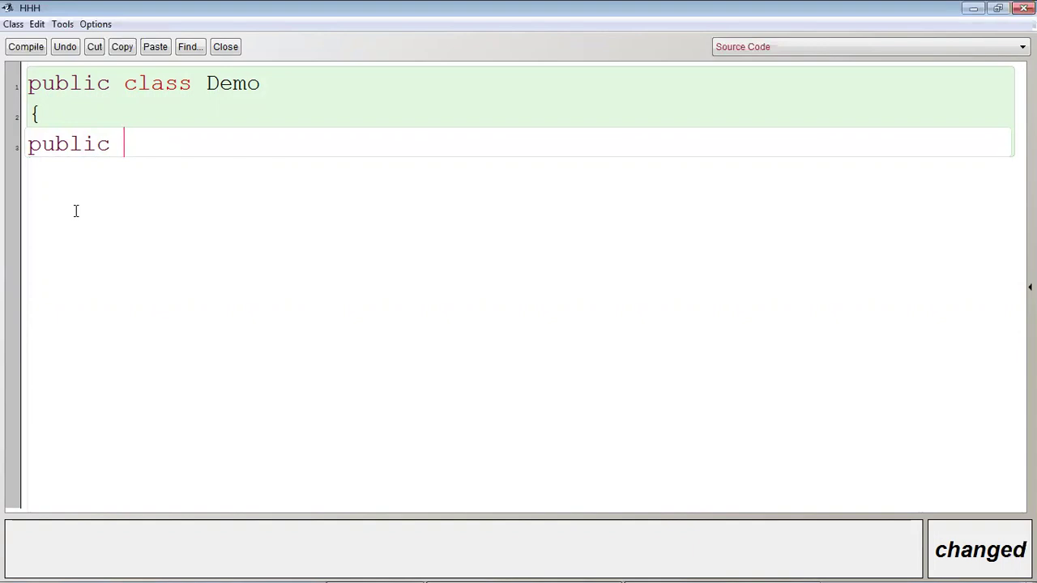
key(Tab)
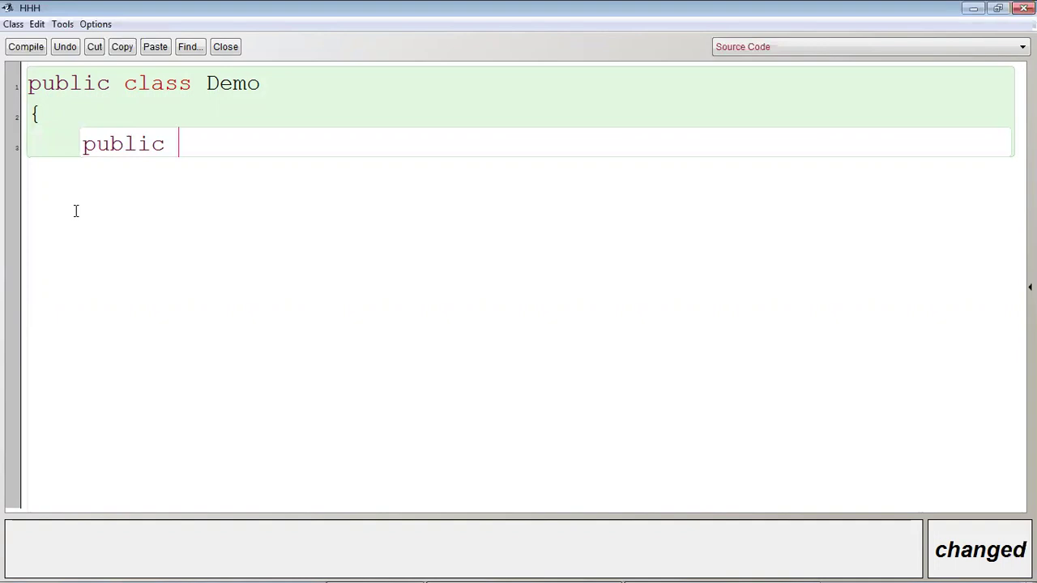
text(static voi)
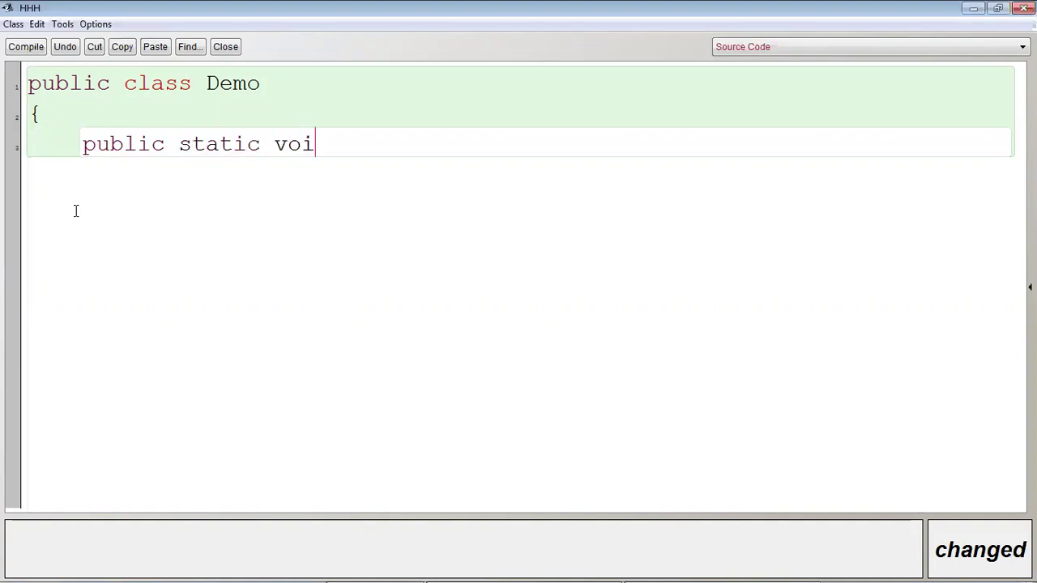
text(d main(Str))
key(Left)
text(String[] arg)
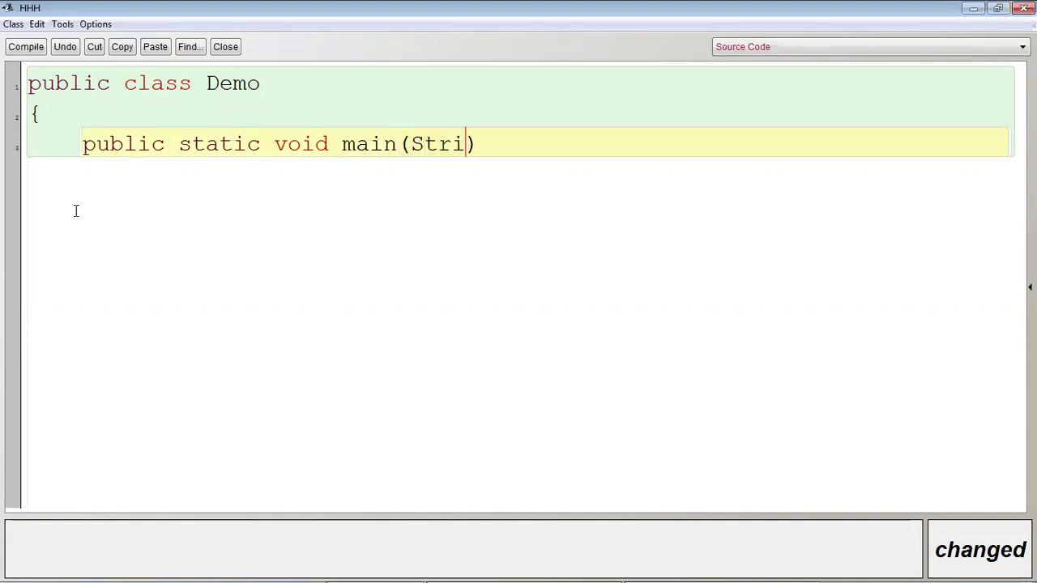
text(s)
key(Right)
key(Return)
text({)
- Add the statement System.out.println("Hello"); inside the main method
key(Return)
text(Sy)
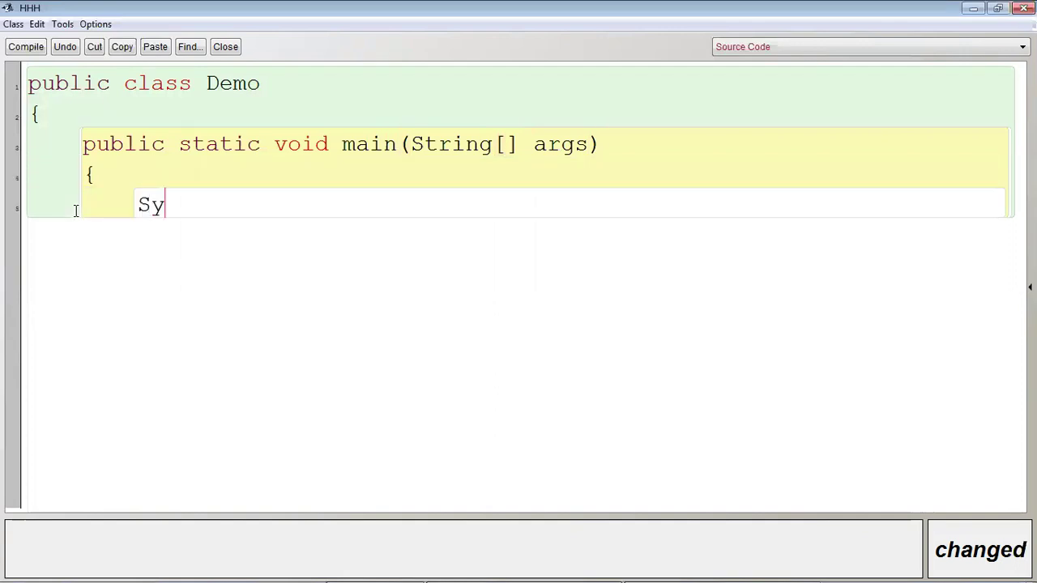
text(stem.ou)
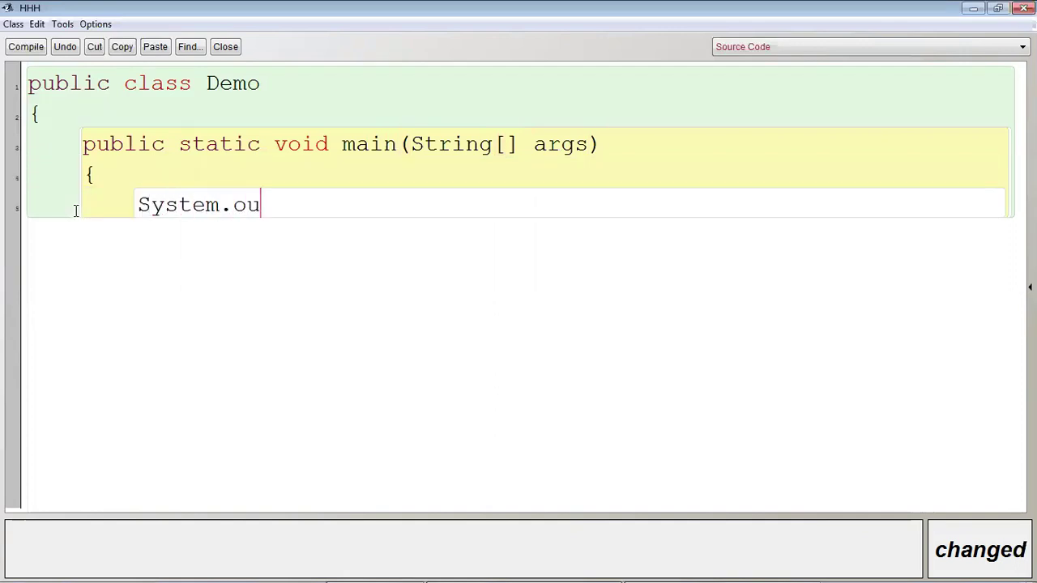
text(t.println();)
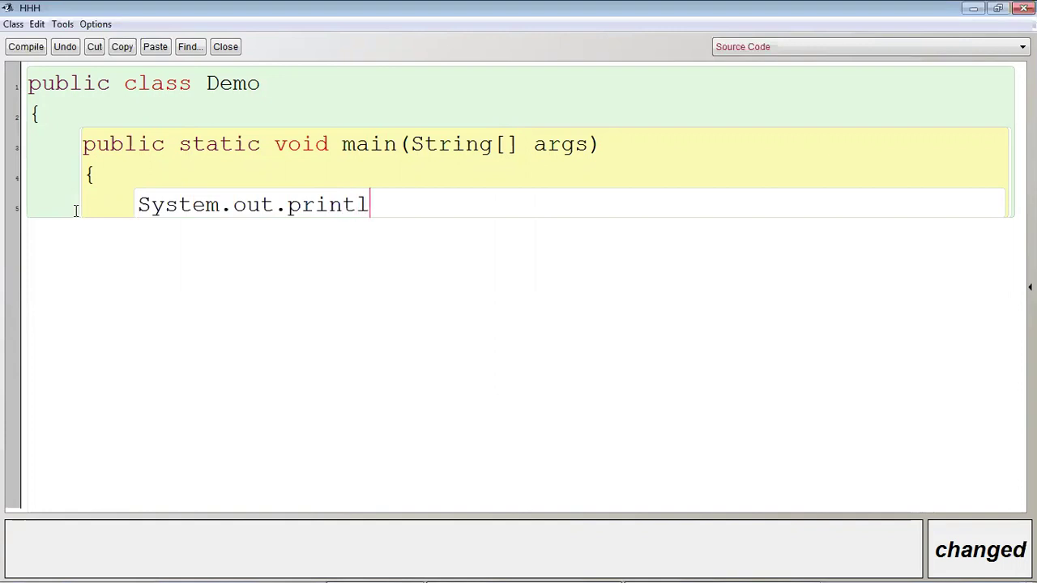
key(Left)
key(Left)
text("")
key(Left)
text(Helo)
key(BackSpace)
text(lo)
key(Right)
key(Right)
key(Right)
- Close the main method and the Demo class with closing braces on separate lines
key(Return)
text(})
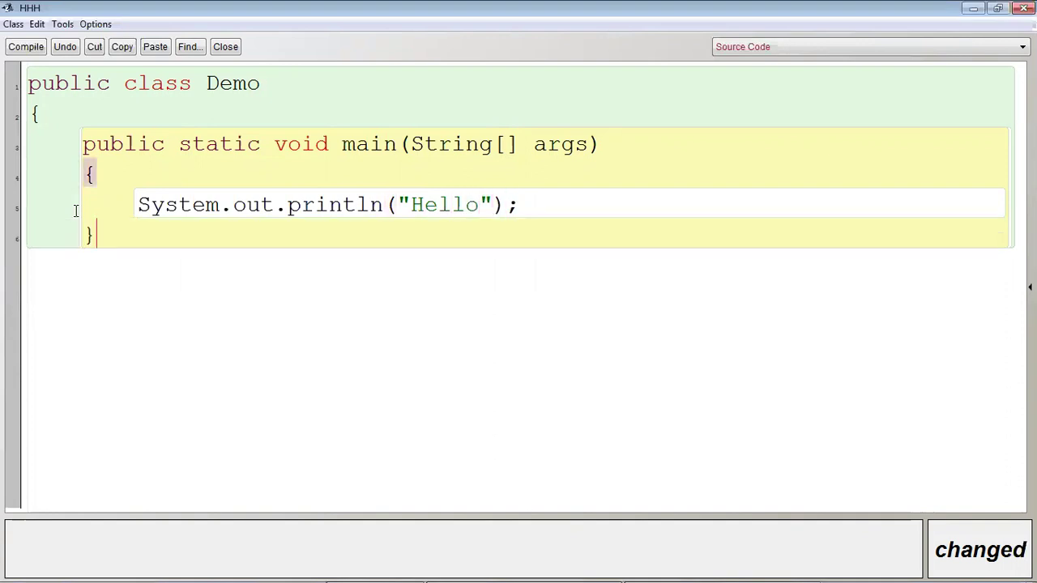
key(Return)
text(})
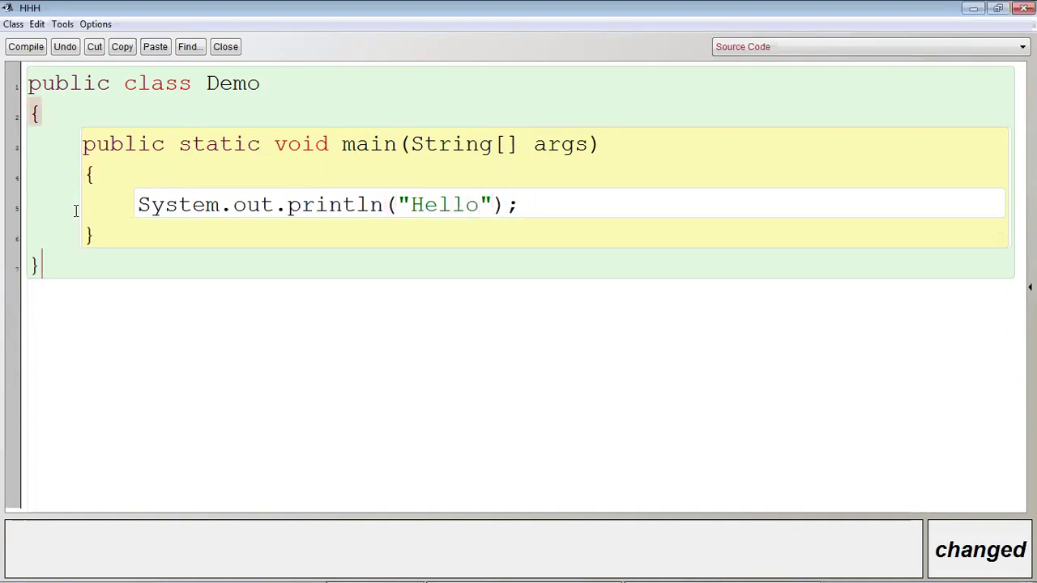
- Compile the completed Demo class
click(27, 47)
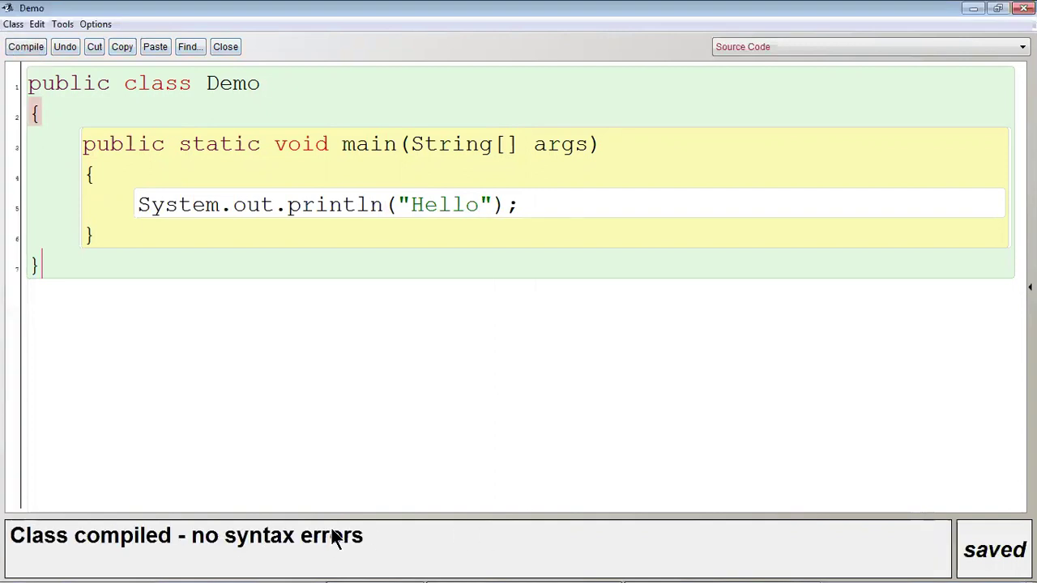
- Misspell static as "satic" in the main method header and compile the class to test the syntax check
click(191, 144)
key(Delete)
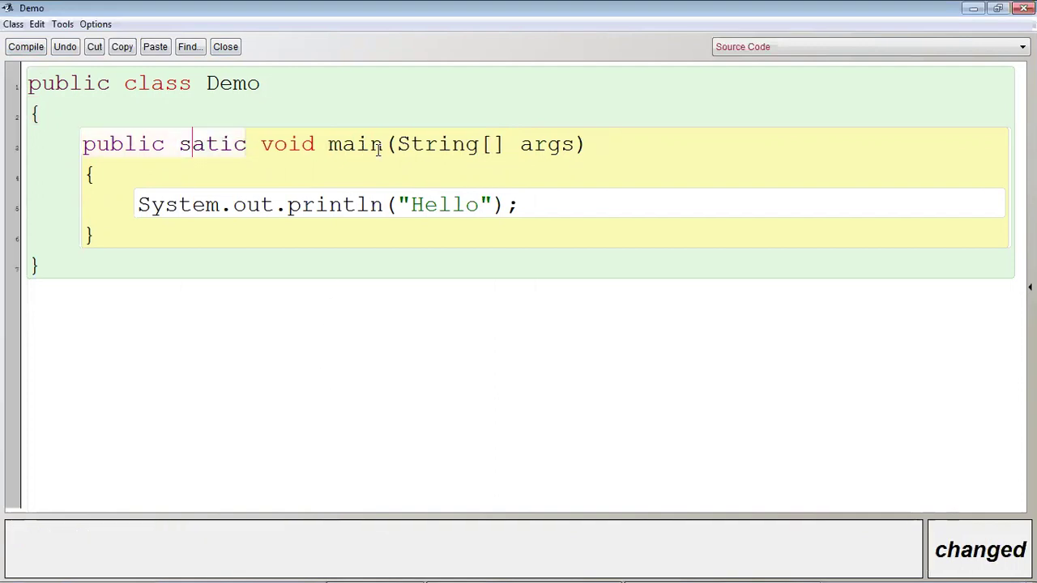
key(ctrl+k)
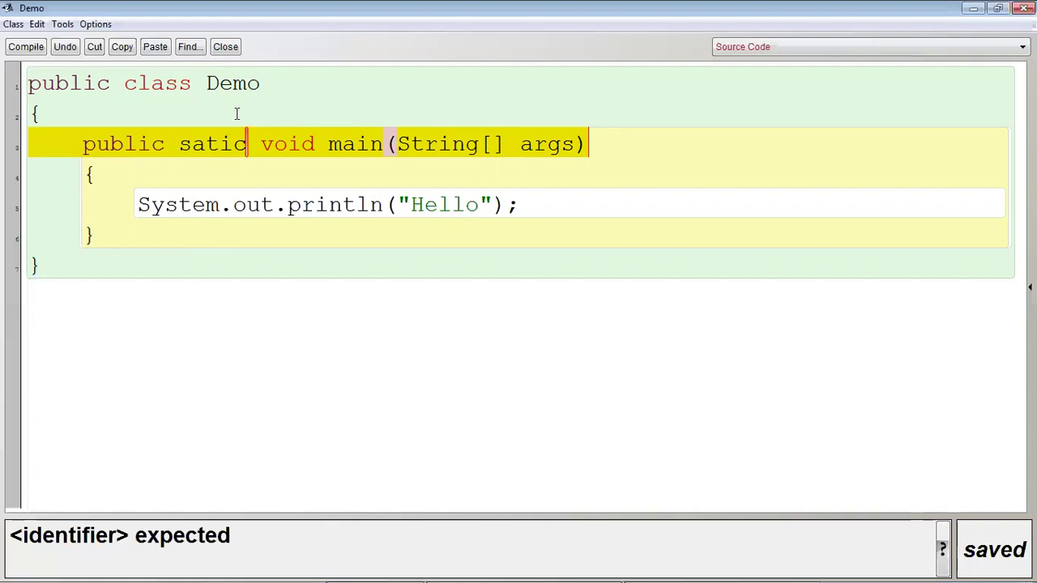
- Correct the misspelled keyword in the main method header to "static" and recompile the Demo class
click(193, 145)
text(t)
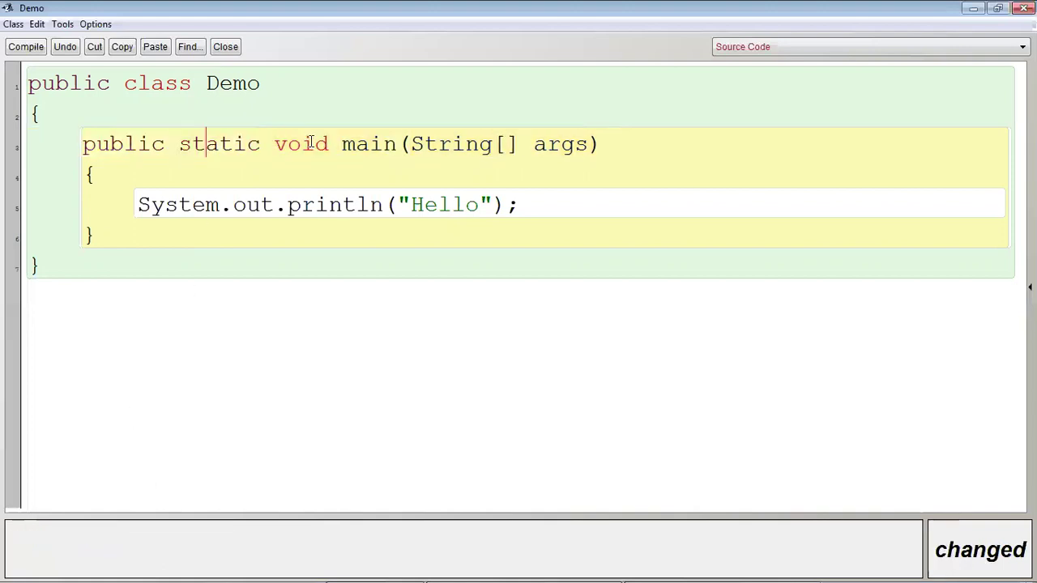
click(18, 44)
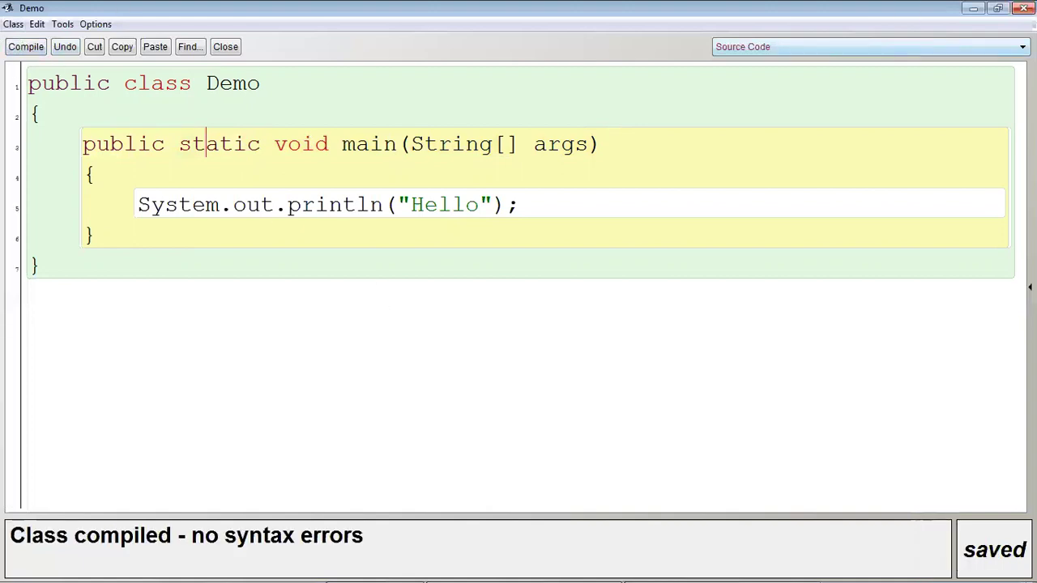
- Close the Demo source editor and the BlueJ project window to return to the desktop
click(1024, 8)
click(906, 128)
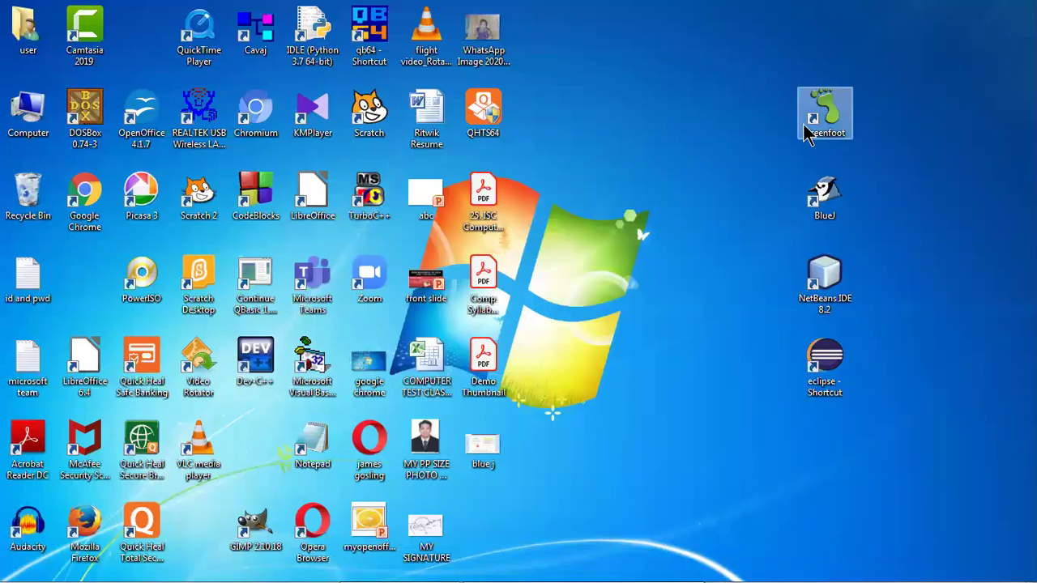
right_click(622, 70)
click(669, 115)
right_click(664, 110)
click(689, 154)
right_click(662, 121)
click(690, 165)
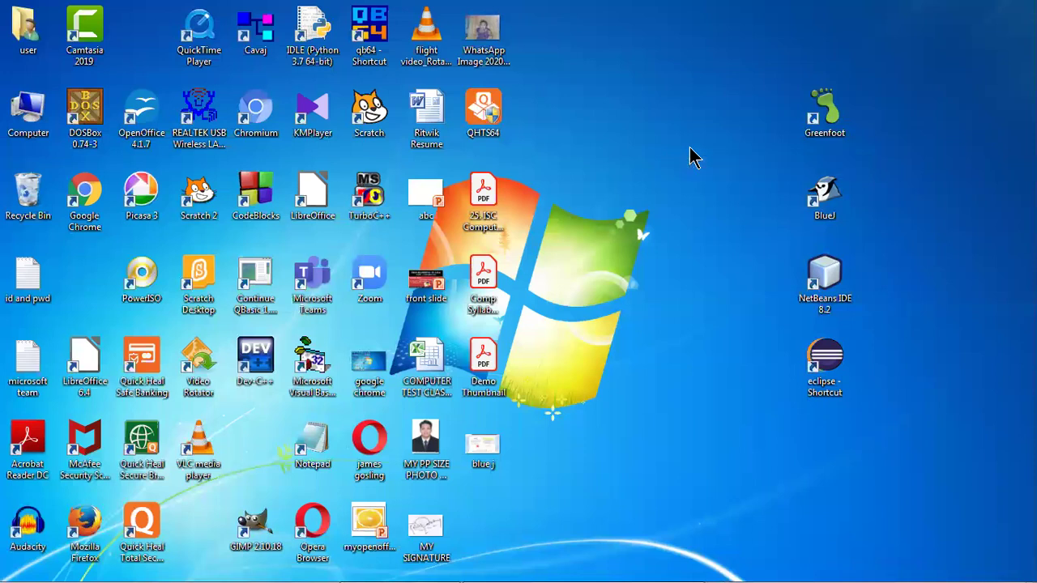